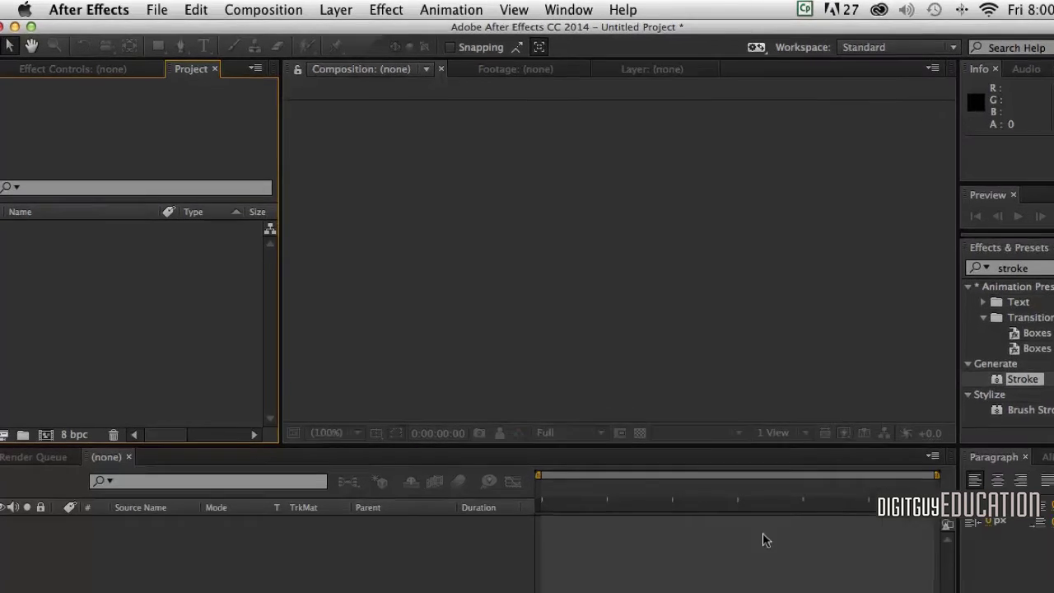
Create Comp 1 from the HDV/HDTV 720 25 preset and set viewer magnification to Fit up to 100%.
{"action": "key", "text": "super+n"}
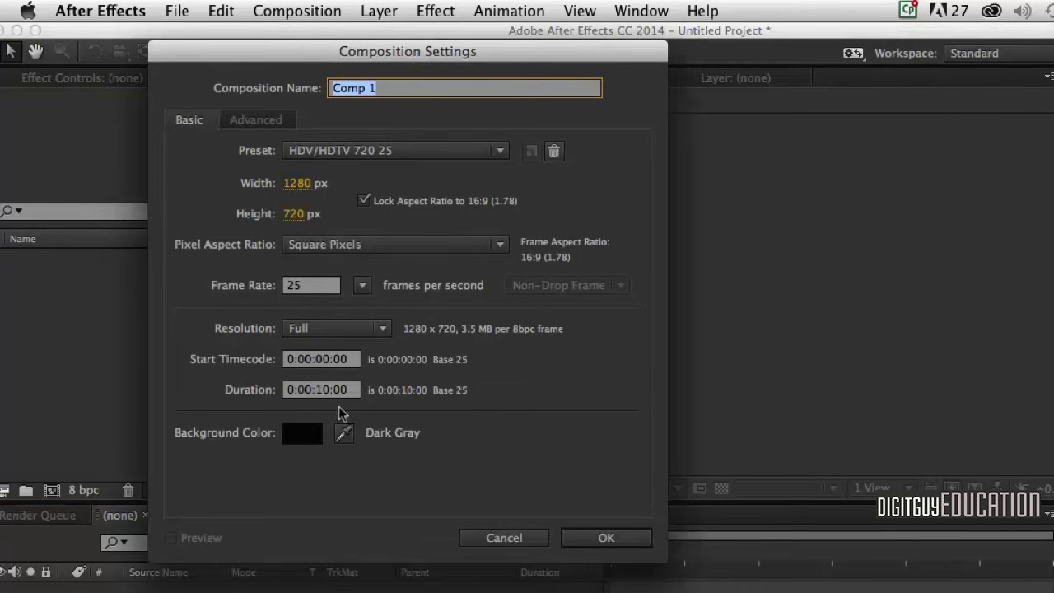
{"action": "left_click", "coordinate": [607, 536]}
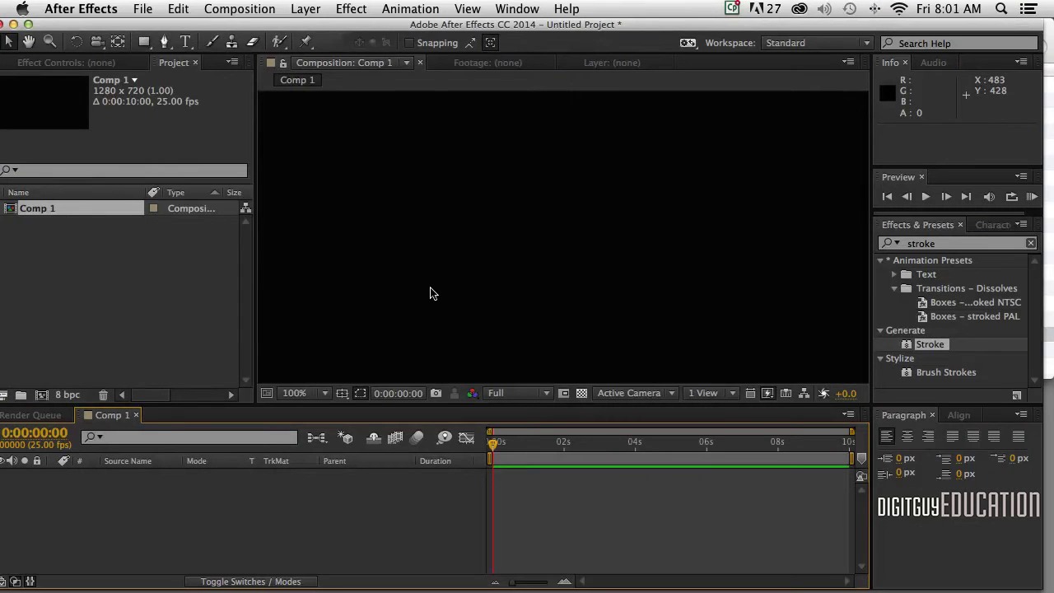
{"action": "key", "text": "comma"}
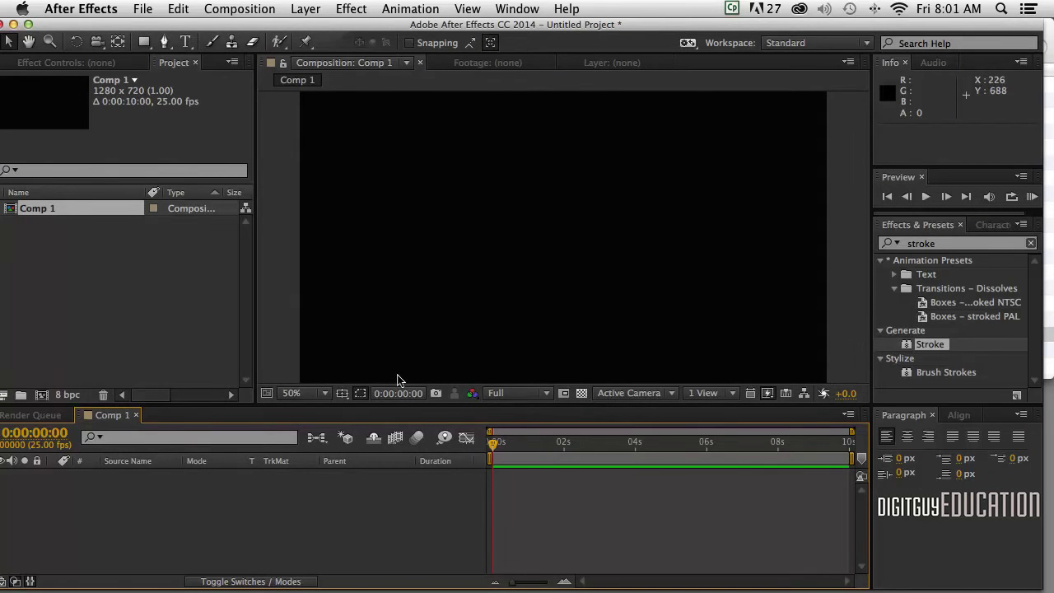
{"action": "left_click", "coordinate": [322, 393]}
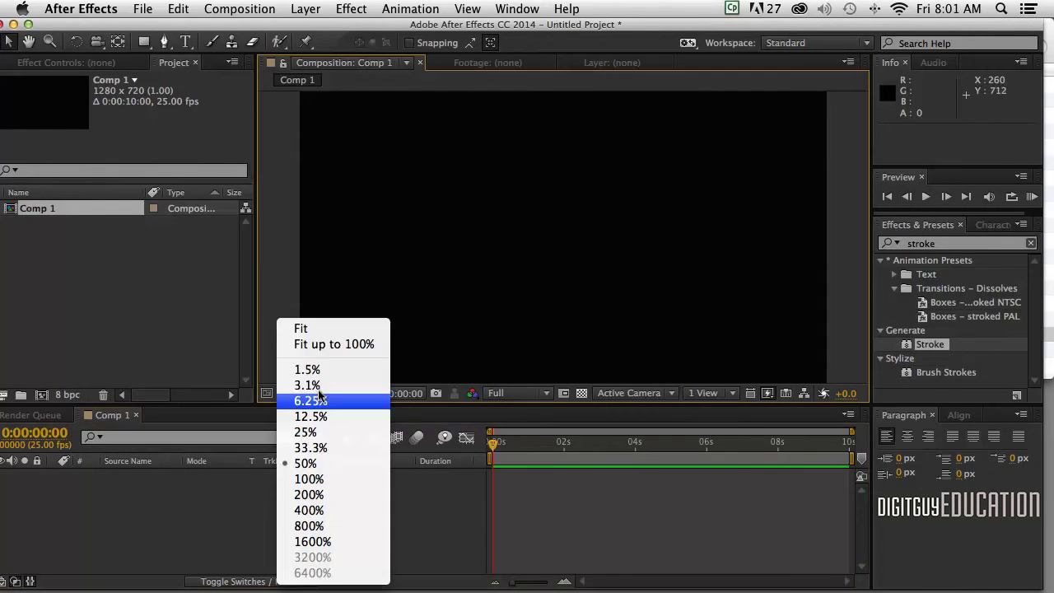
{"action": "left_click", "coordinate": [328, 345]}
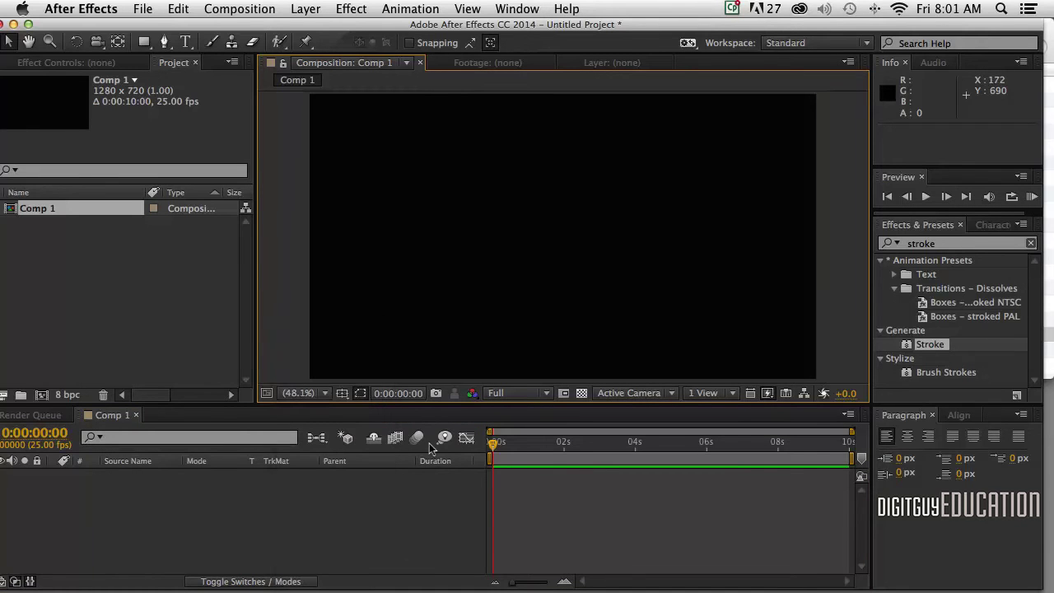
Add an 'Enmore' text layer and drag it to just above the frame's centre.
{"action": "left_click", "coordinate": [185, 43]}
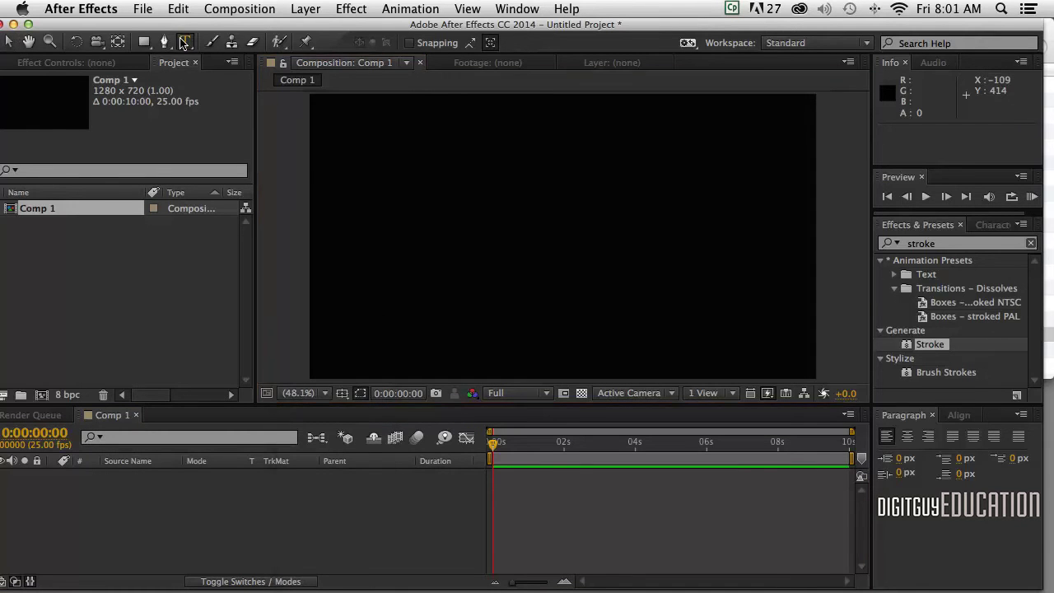
{"action": "left_click", "coordinate": [457, 200]}
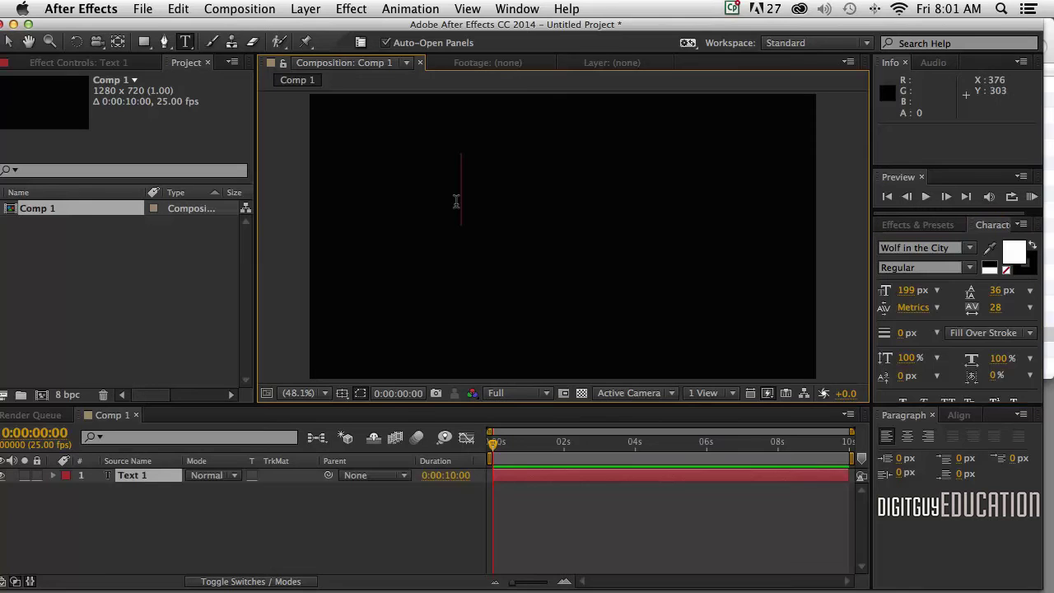
{"action": "type", "text": "Enmore"}
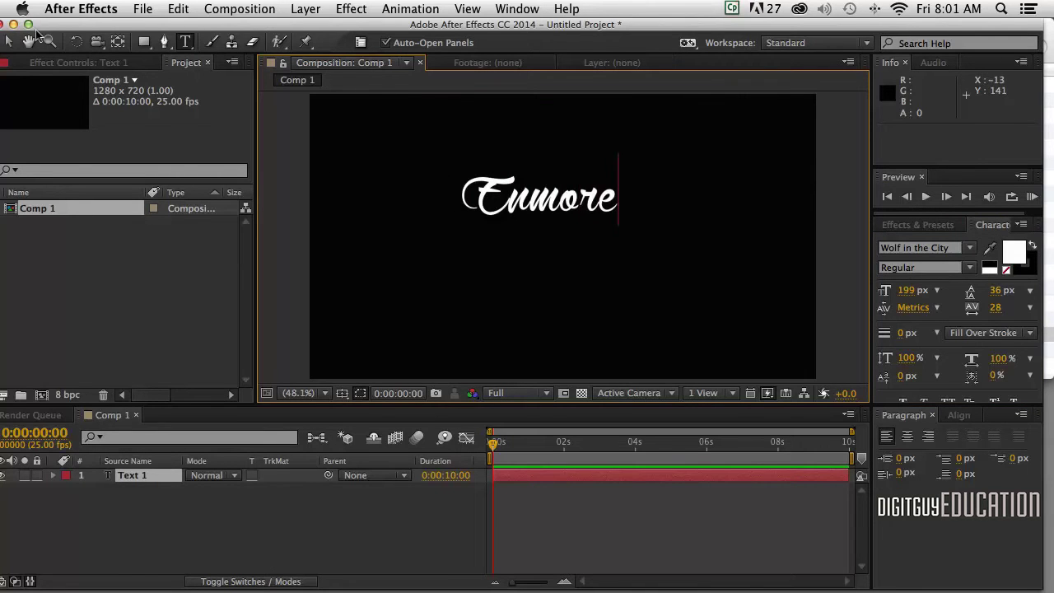
{"action": "left_click", "coordinate": [7, 41]}
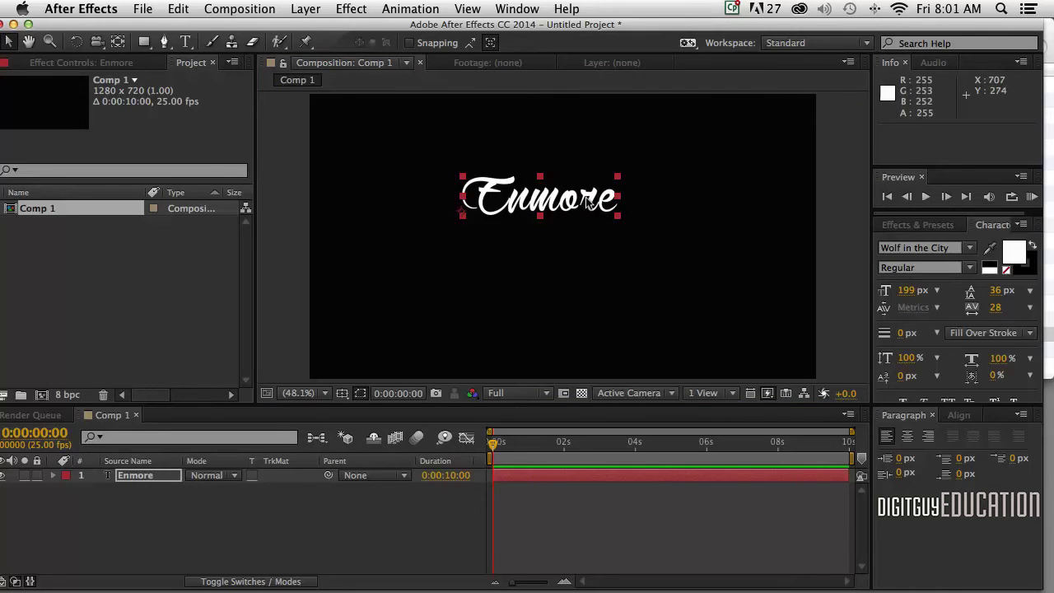
{"action": "left_click_drag", "start_coordinate": [598, 212], "coordinate": [611, 231]}
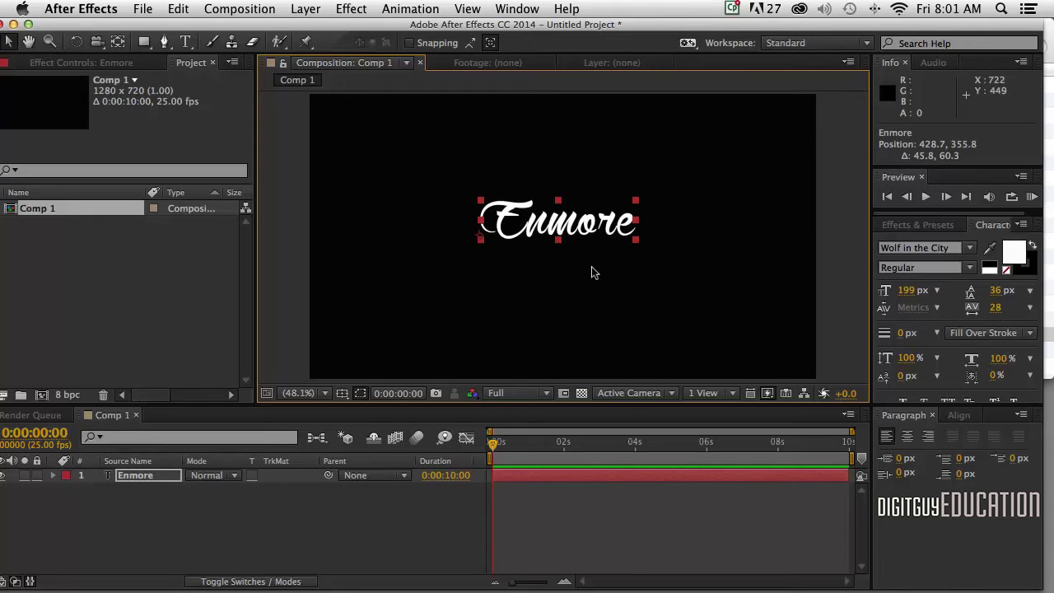
{"action": "left_click_drag", "start_coordinate": [566, 224], "coordinate": [566, 226]}
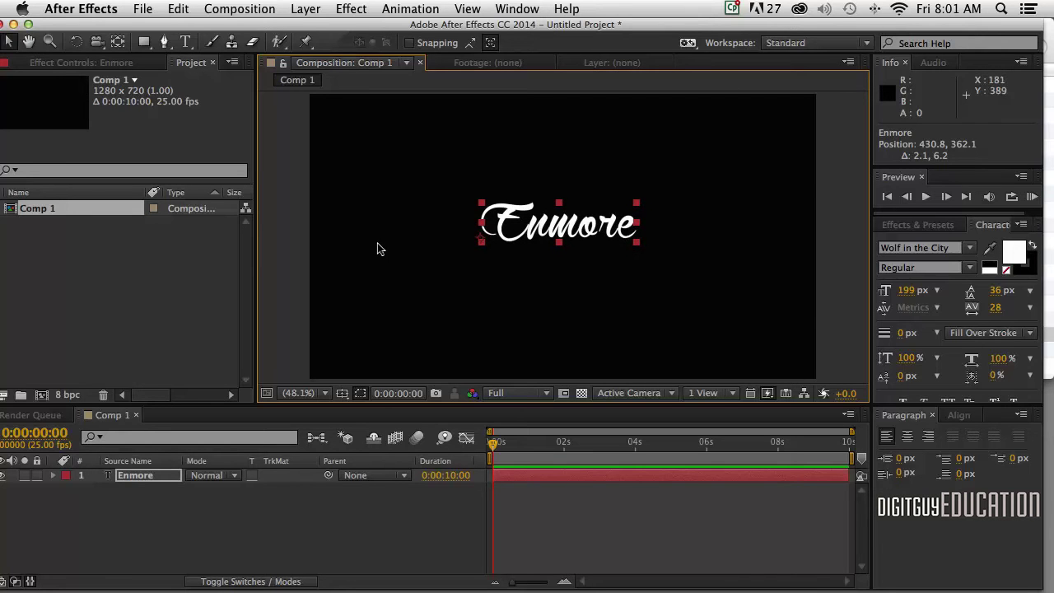
{"action": "key", "text": "g"}
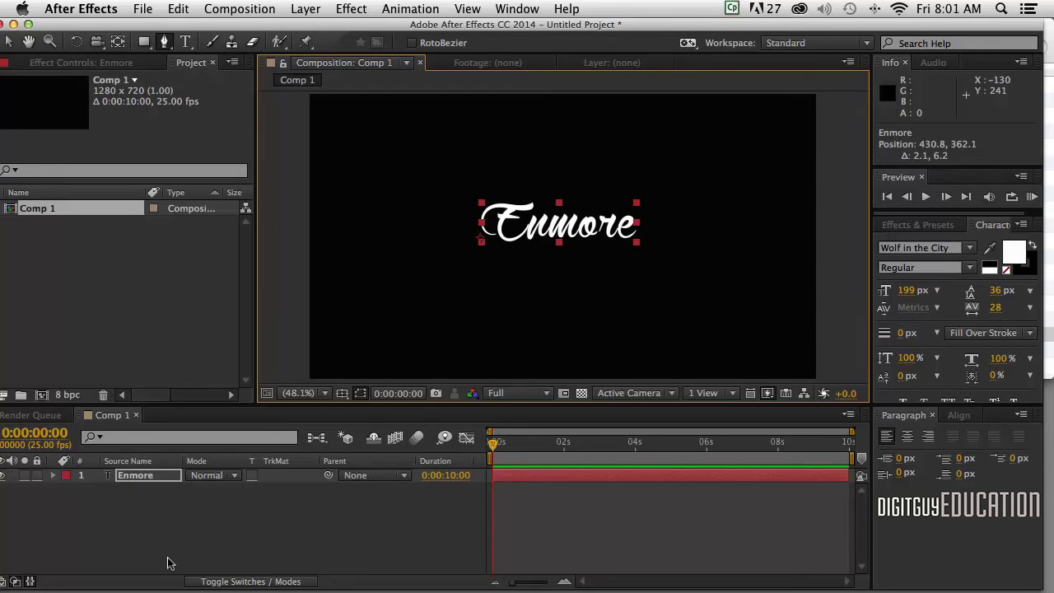
Select the Enmore layer, frame the E, and start Mask 1 at its lower tail and left curve.
{"action": "left_click", "coordinate": [147, 476]}
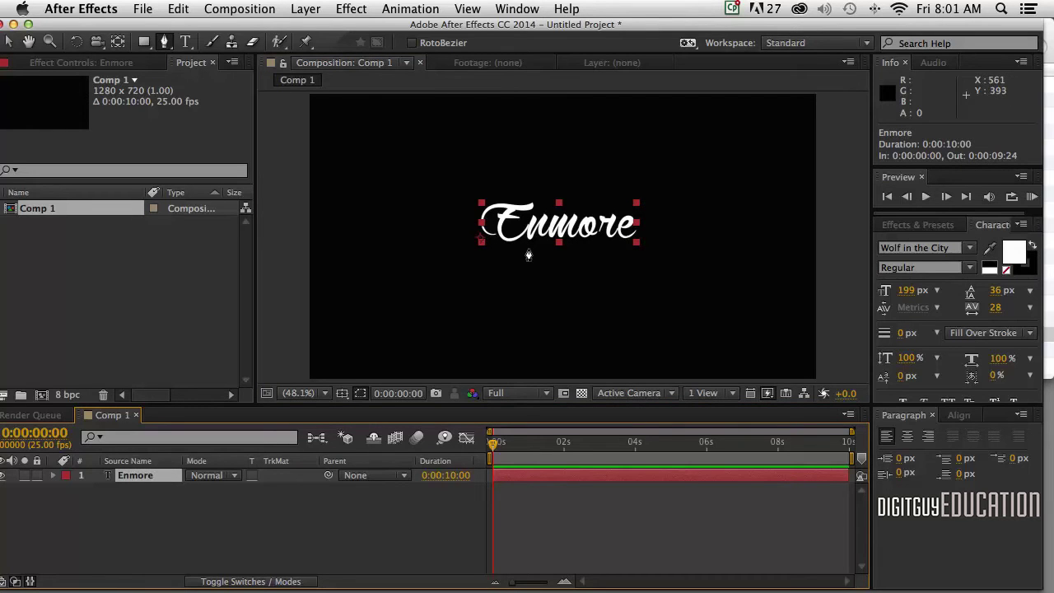
{"action": "scroll", "coordinate": [530, 250], "scroll_direction": "up", "scroll_amount": 5}
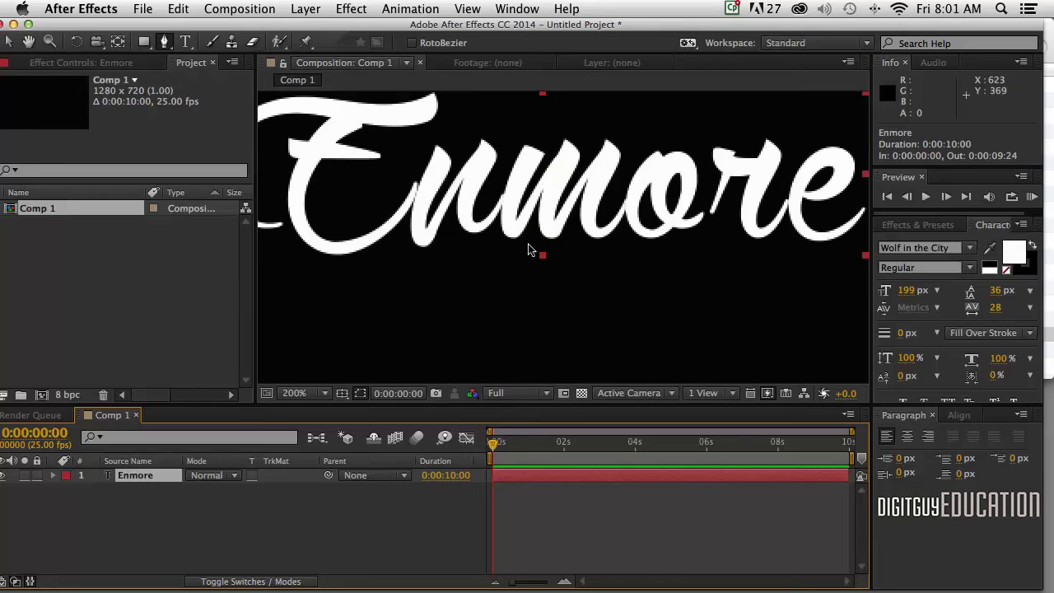
{"action": "left_click_drag", "start_coordinate": [454, 240], "coordinate": [554, 338]}
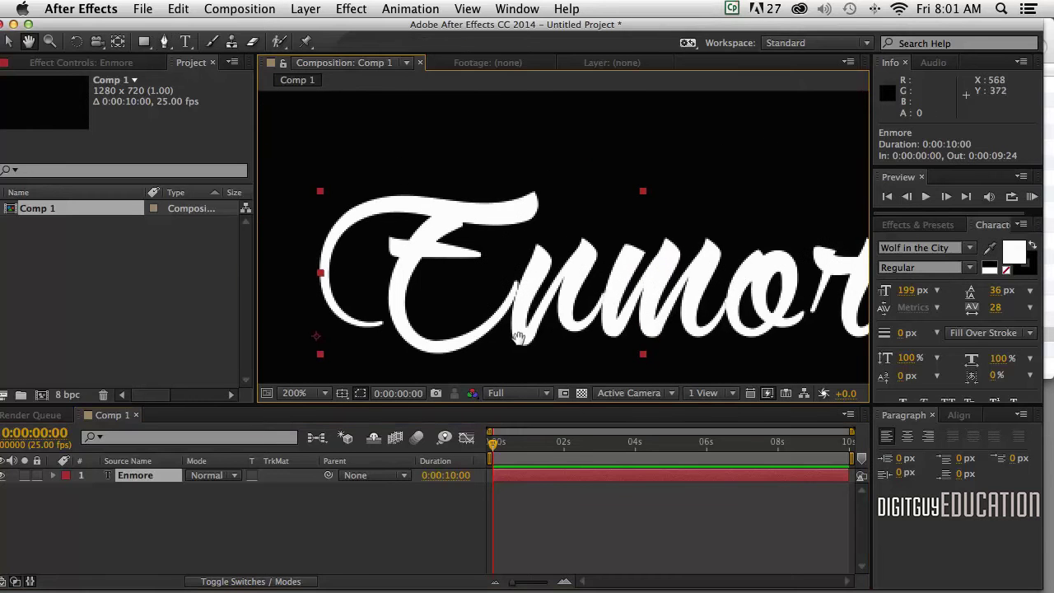
{"action": "left_click", "coordinate": [378, 323]}
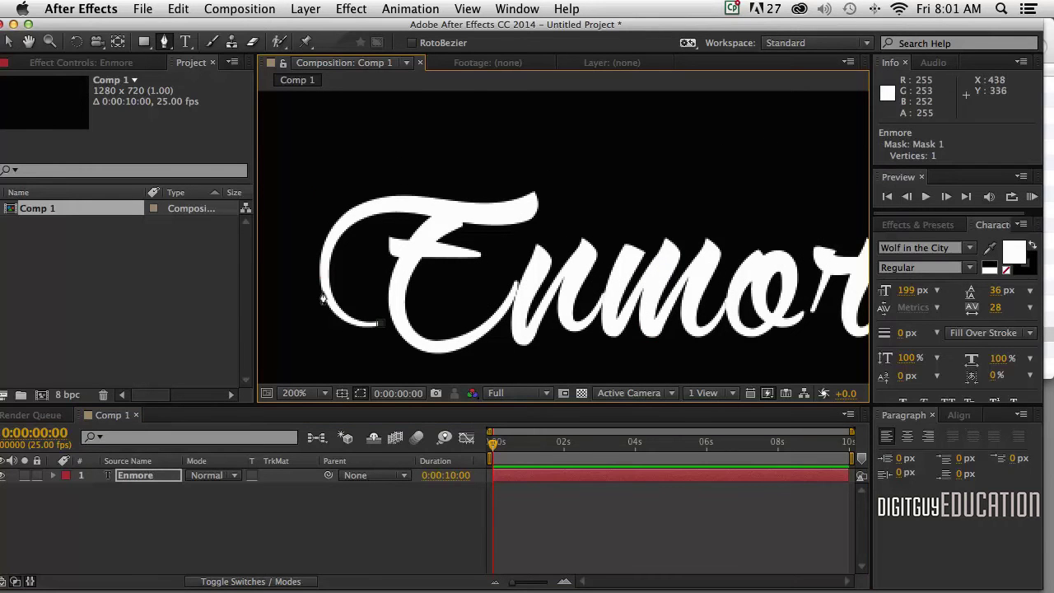
{"action": "left_click_drag", "start_coordinate": [318, 297], "coordinate": [325, 268]}
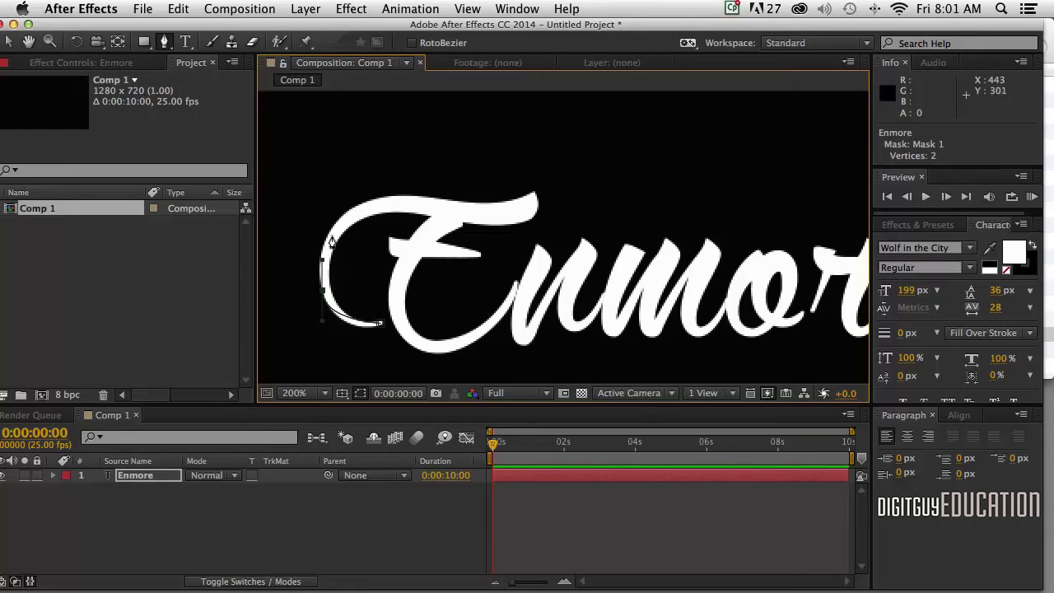
{"action": "left_click", "coordinate": [334, 233]}
{"action": "left_click", "coordinate": [366, 229]}
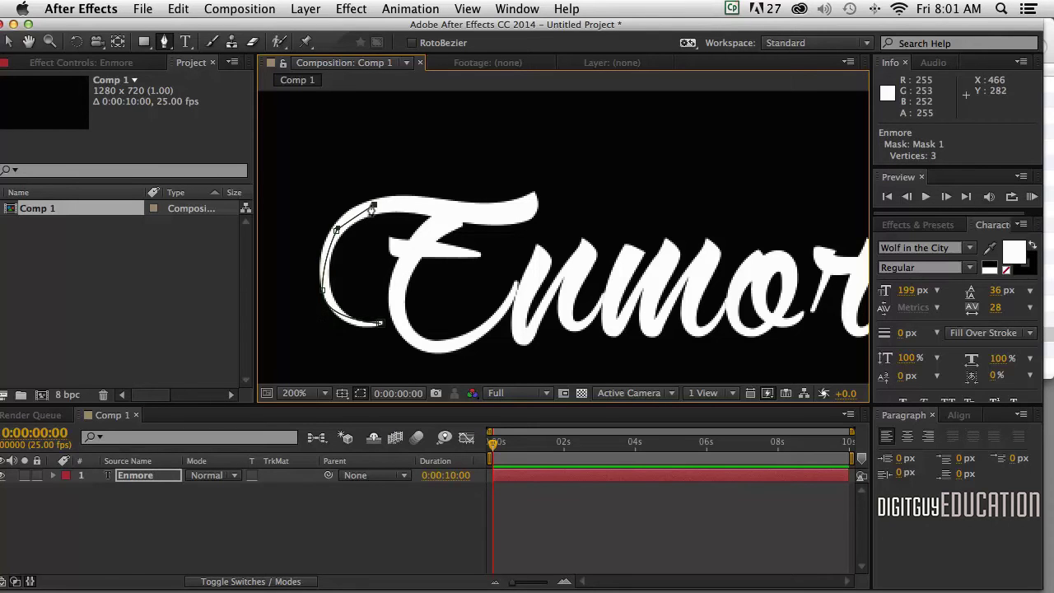
Trace the mask along the E's top stroke and down into its middle.
{"action": "left_click", "coordinate": [384, 203]}
{"action": "left_click", "coordinate": [430, 203]}
{"action": "left_click", "coordinate": [482, 210]}
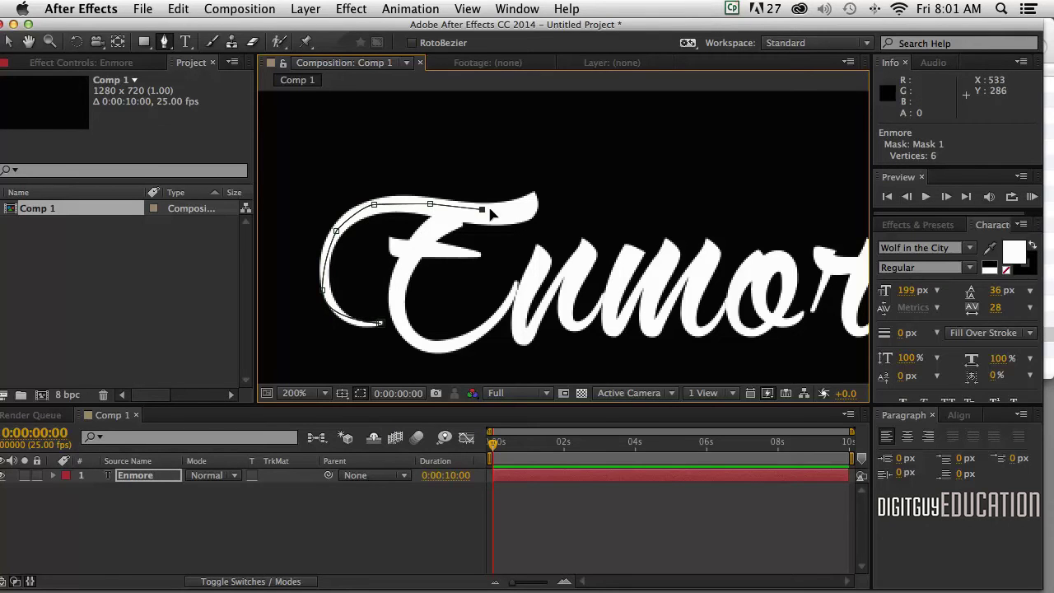
{"action": "left_click", "coordinate": [529, 197]}
{"action": "left_click", "coordinate": [518, 214]}
{"action": "left_click", "coordinate": [447, 216]}
{"action": "left_click", "coordinate": [431, 235]}
{"action": "left_click", "coordinate": [395, 248]}
Continue the mask across the E's crossbar, down its stem and around its base.
{"action": "left_click", "coordinate": [428, 250]}
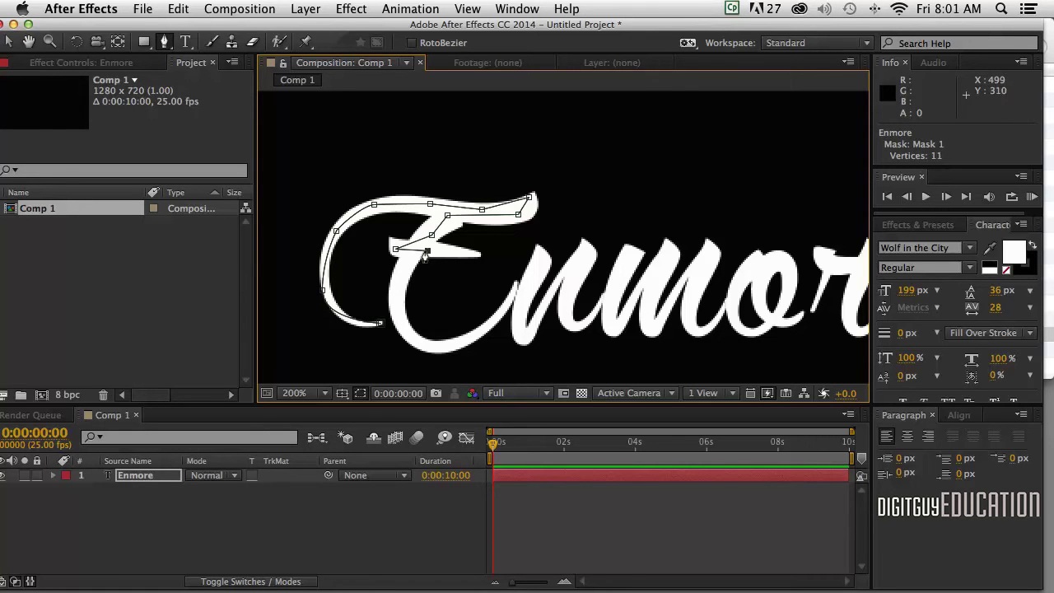
{"action": "left_click", "coordinate": [461, 252]}
{"action": "left_click", "coordinate": [405, 263]}
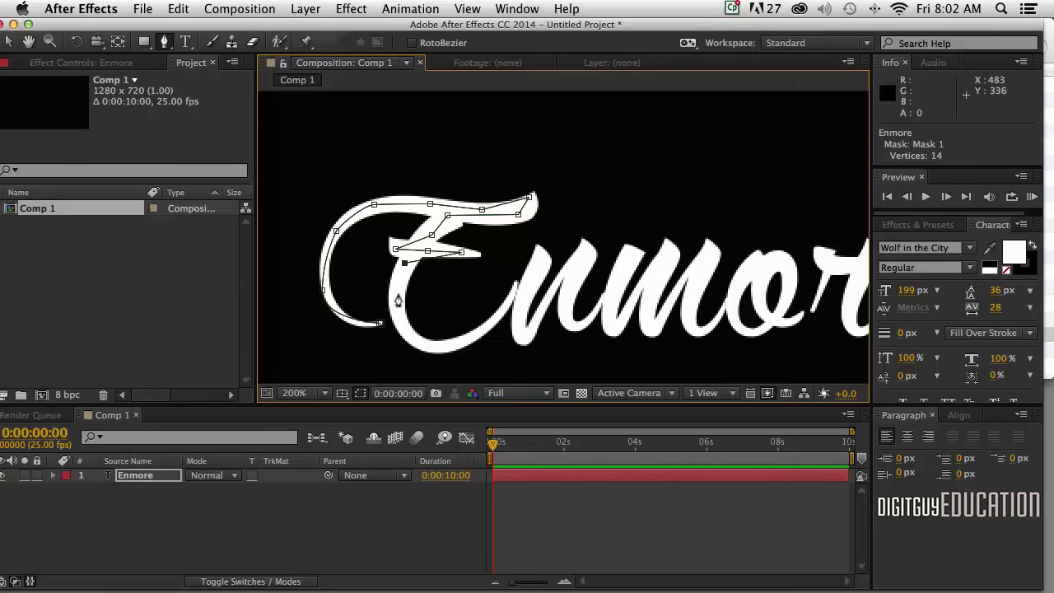
{"action": "left_click", "coordinate": [400, 298]}
{"action": "left_click", "coordinate": [410, 340]}
{"action": "left_click_drag", "start_coordinate": [456, 345], "coordinate": [469, 336]}
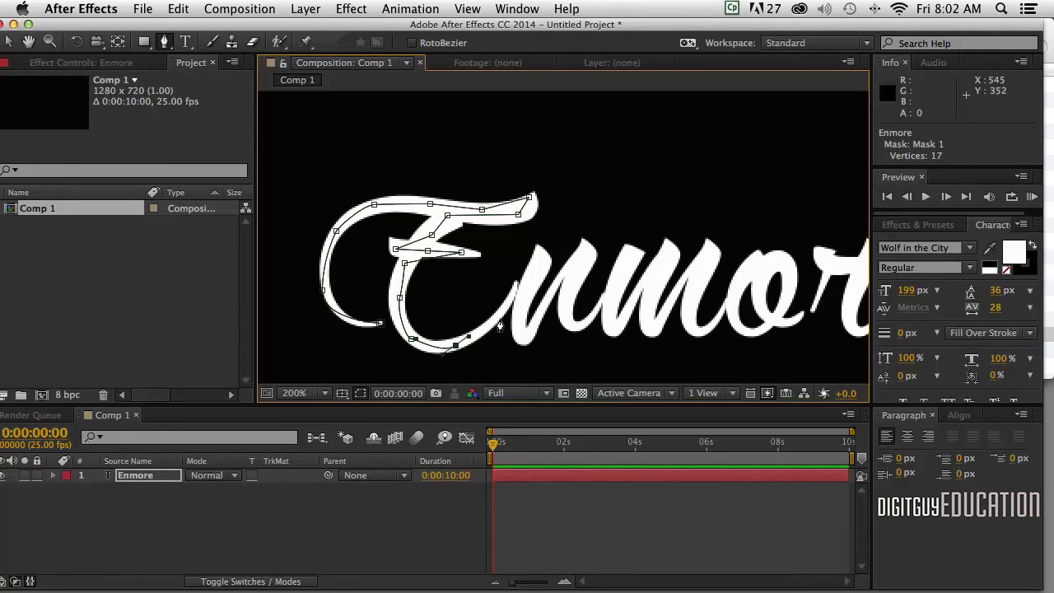
{"action": "left_click", "coordinate": [514, 290]}
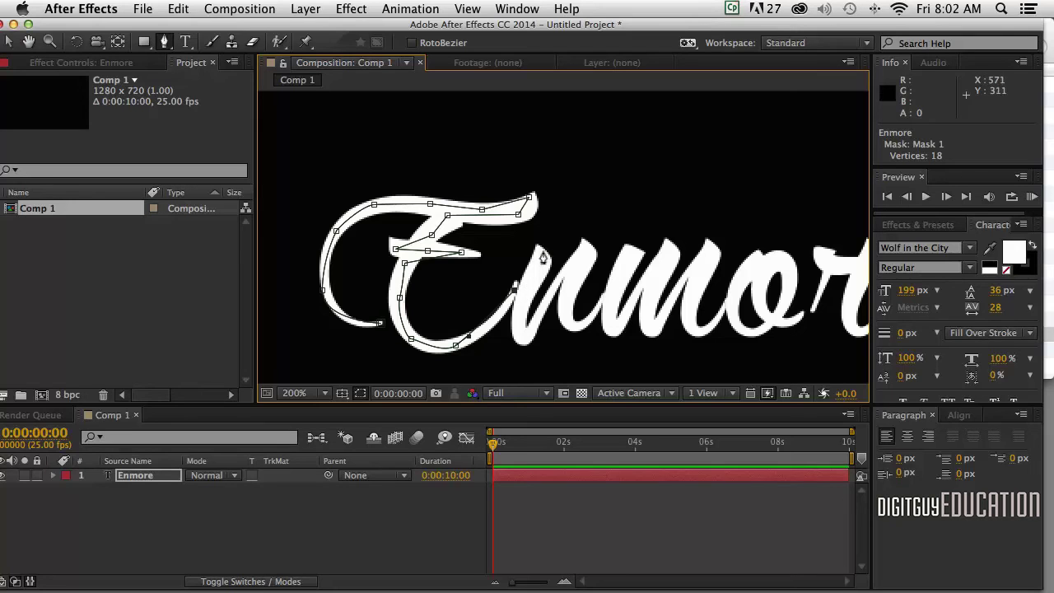
Carry the mask onto the n and down both of its strokes.
{"action": "left_click", "coordinate": [536, 251]}
{"action": "left_click_drag", "start_coordinate": [517, 318], "coordinate": [519, 350]}
{"action": "left_click", "coordinate": [523, 336]}
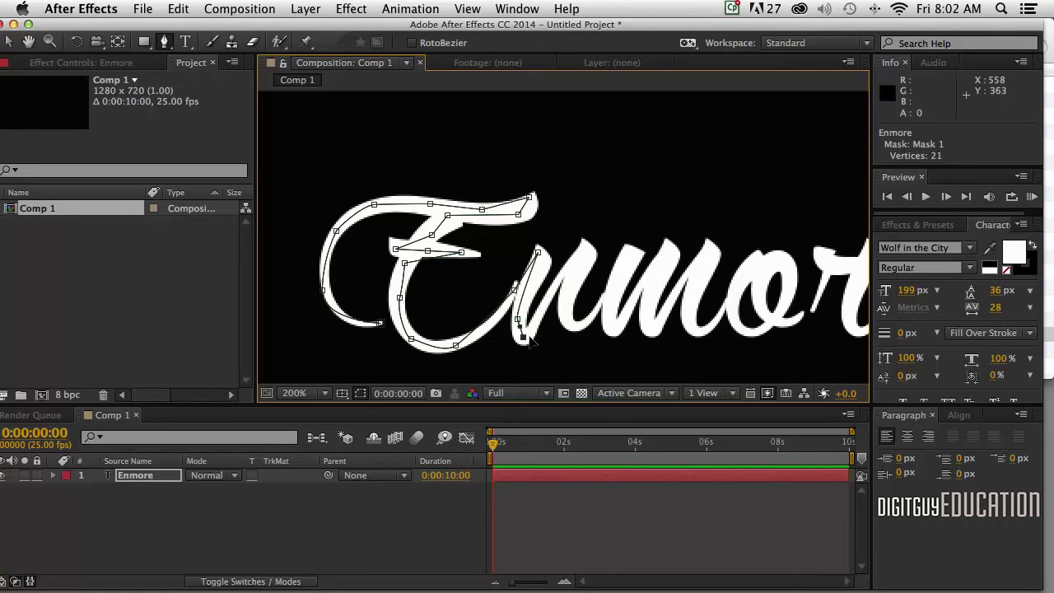
{"action": "left_click", "coordinate": [583, 248]}
{"action": "left_click", "coordinate": [583, 269]}
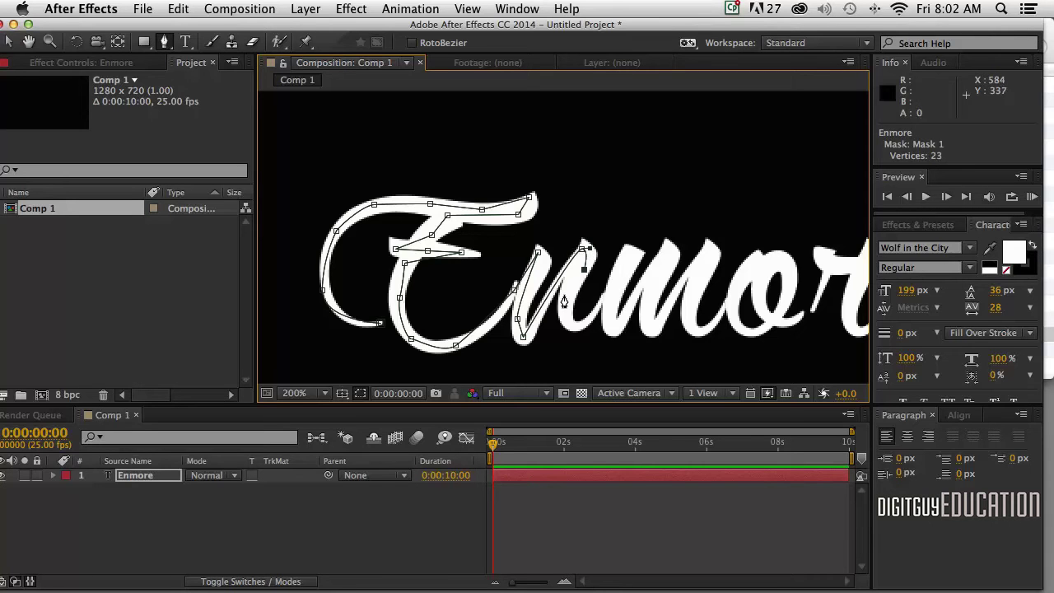
{"action": "left_click", "coordinate": [567, 296]}
{"action": "left_click", "coordinate": [566, 323]}
Trace the mask up and down all three strokes of the m to its base.
{"action": "left_click", "coordinate": [607, 290]}
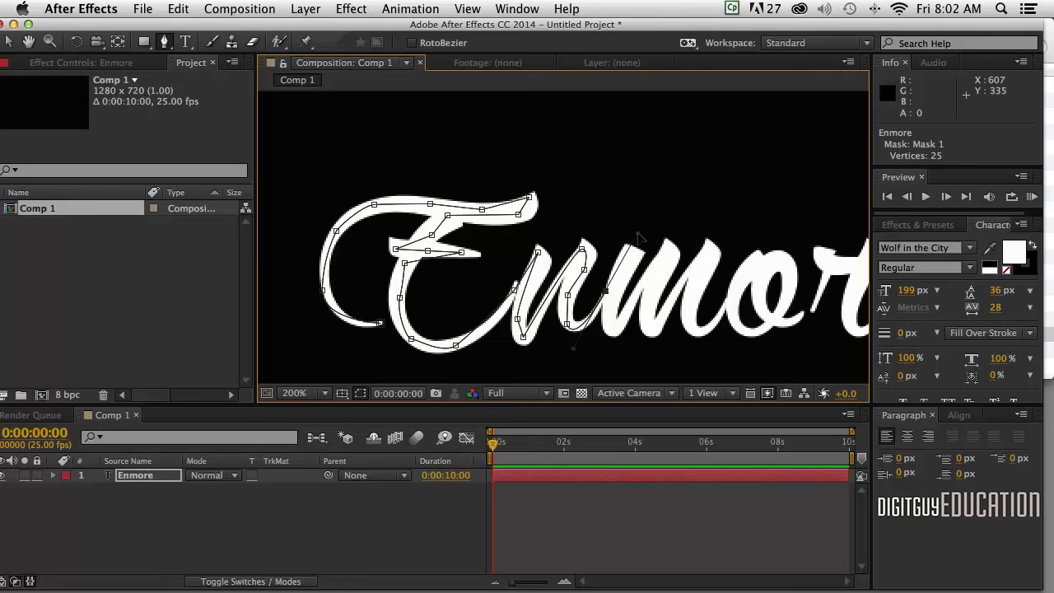
{"action": "left_click", "coordinate": [637, 256]}
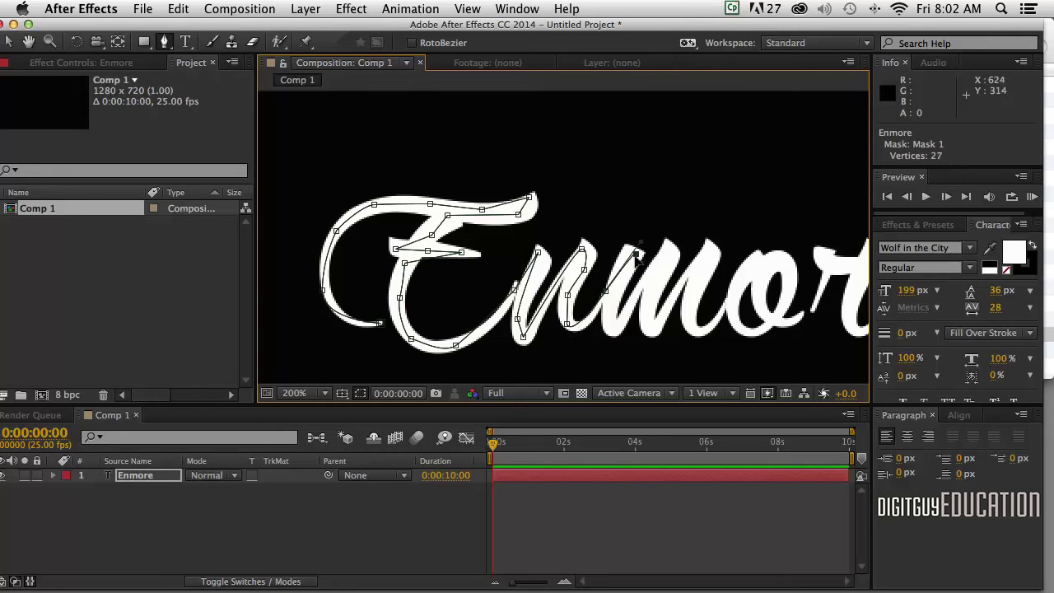
{"action": "left_click", "coordinate": [608, 308]}
{"action": "left_click", "coordinate": [609, 328]}
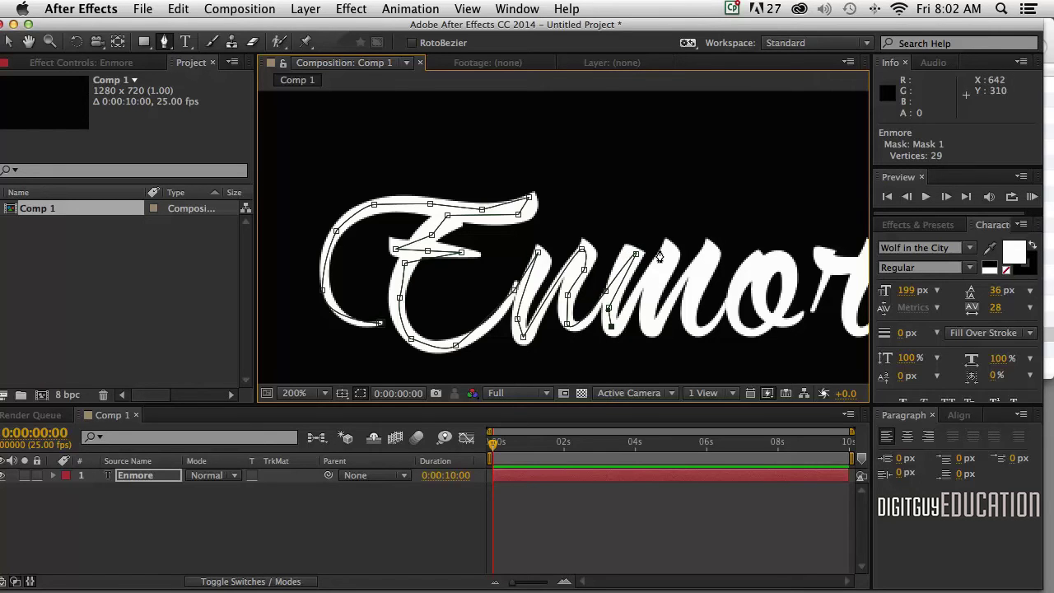
{"action": "left_click", "coordinate": [663, 251]}
{"action": "left_click", "coordinate": [647, 310]}
{"action": "left_click", "coordinate": [651, 333]}
{"action": "left_click", "coordinate": [702, 256]}
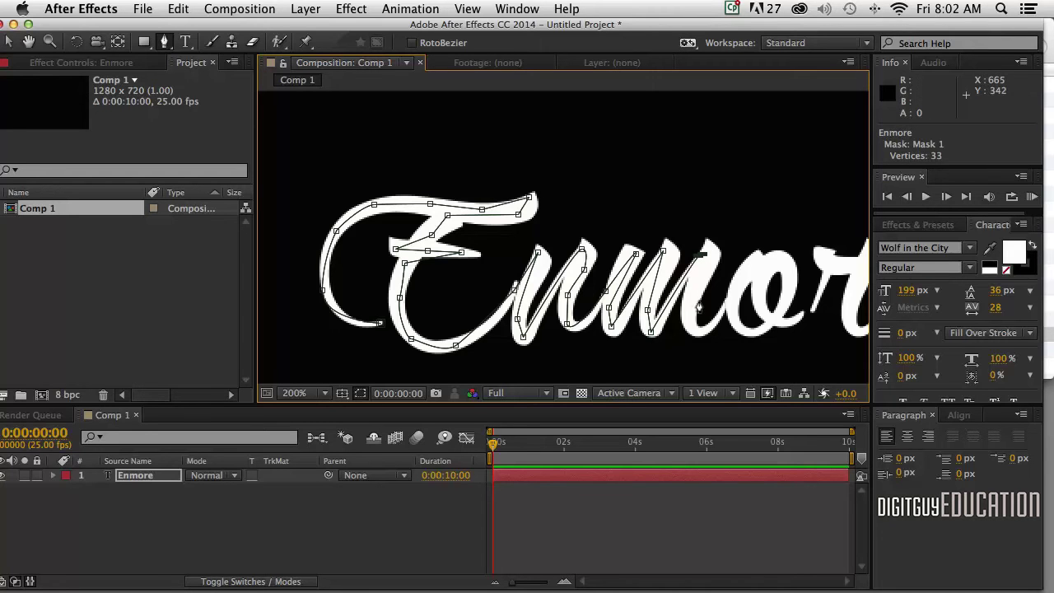
{"action": "left_click", "coordinate": [695, 289]}
{"action": "left_click", "coordinate": [692, 314]}
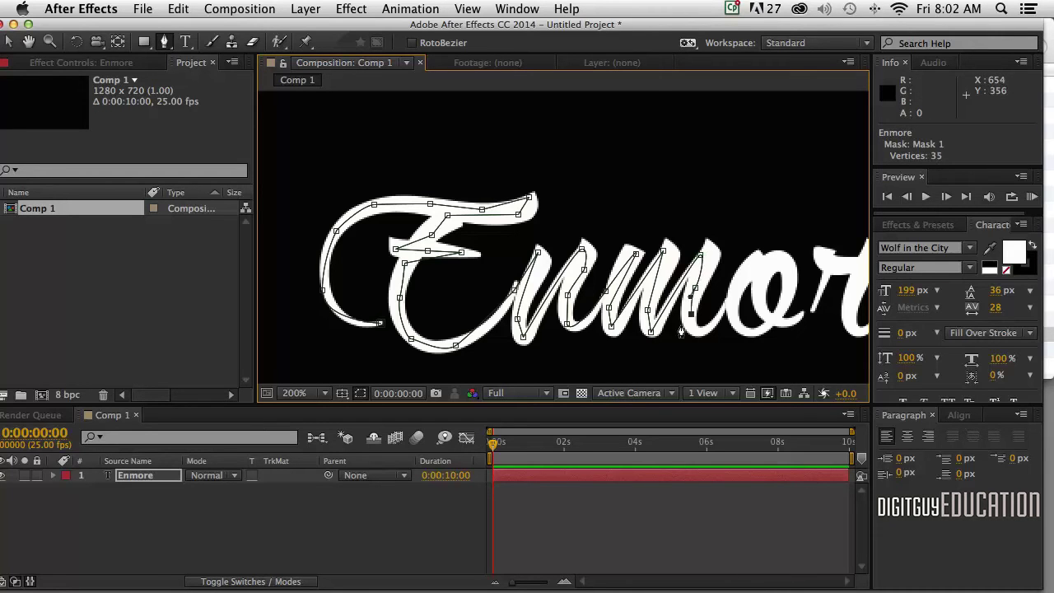
{"action": "left_click", "coordinate": [694, 333]}
Lead the mask into the o along its bottom, redoing one misplaced point near its top.
{"action": "left_click_drag", "start_coordinate": [727, 306], "coordinate": [744, 285]}
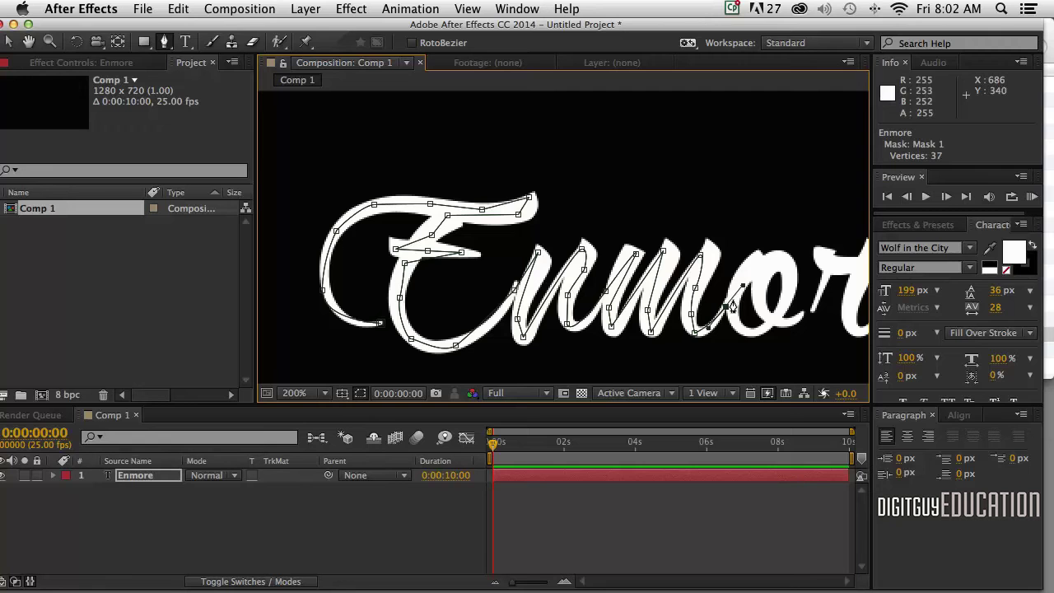
{"action": "left_click", "coordinate": [728, 329]}
{"action": "left_click", "coordinate": [729, 323]}
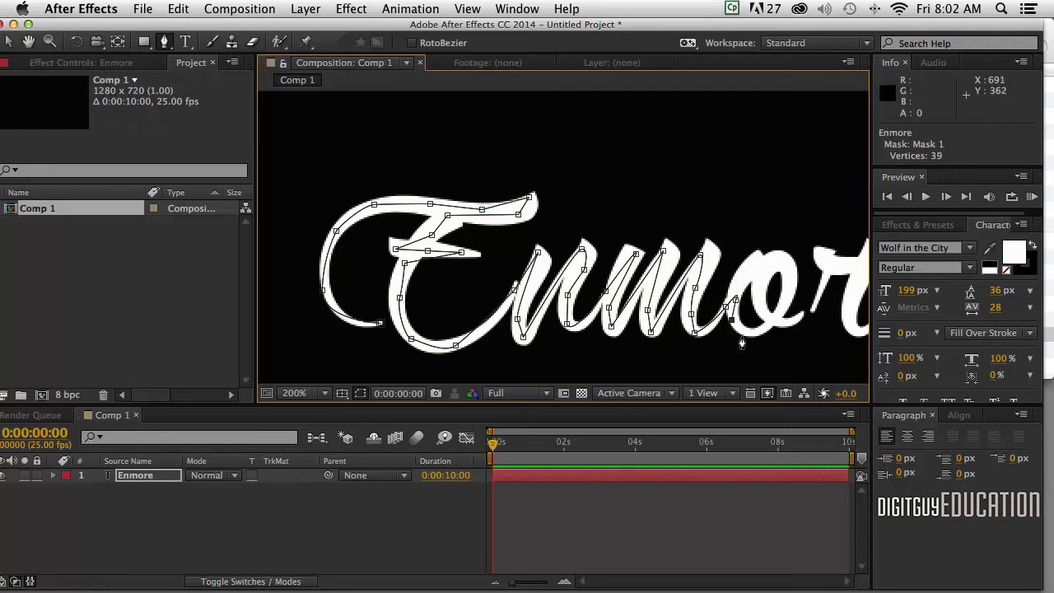
{"action": "left_click", "coordinate": [748, 331]}
{"action": "left_click", "coordinate": [765, 327]}
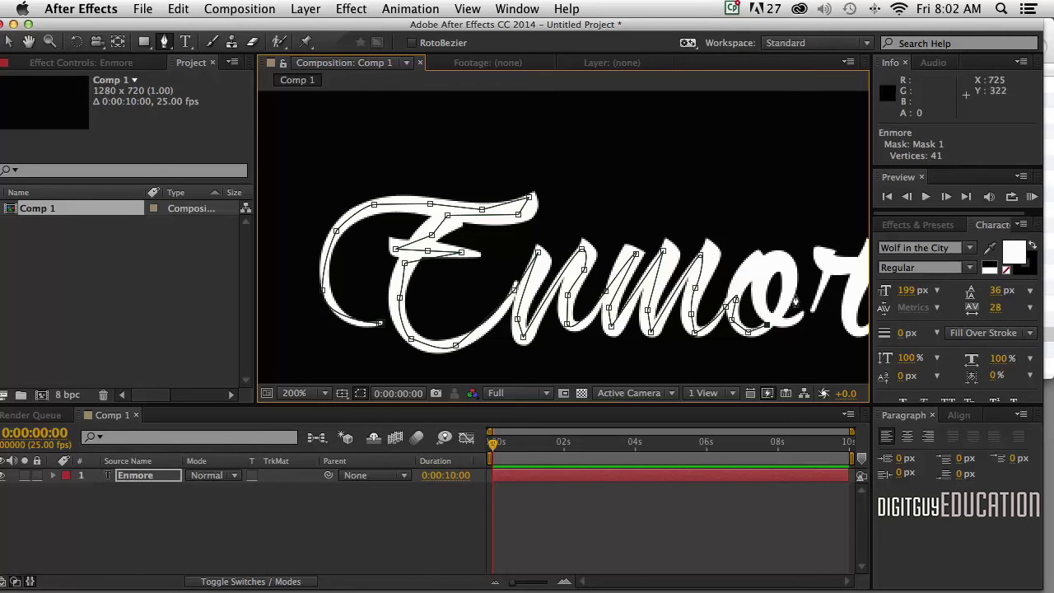
{"action": "left_click", "coordinate": [753, 283]}
{"action": "key", "text": "super+z"}
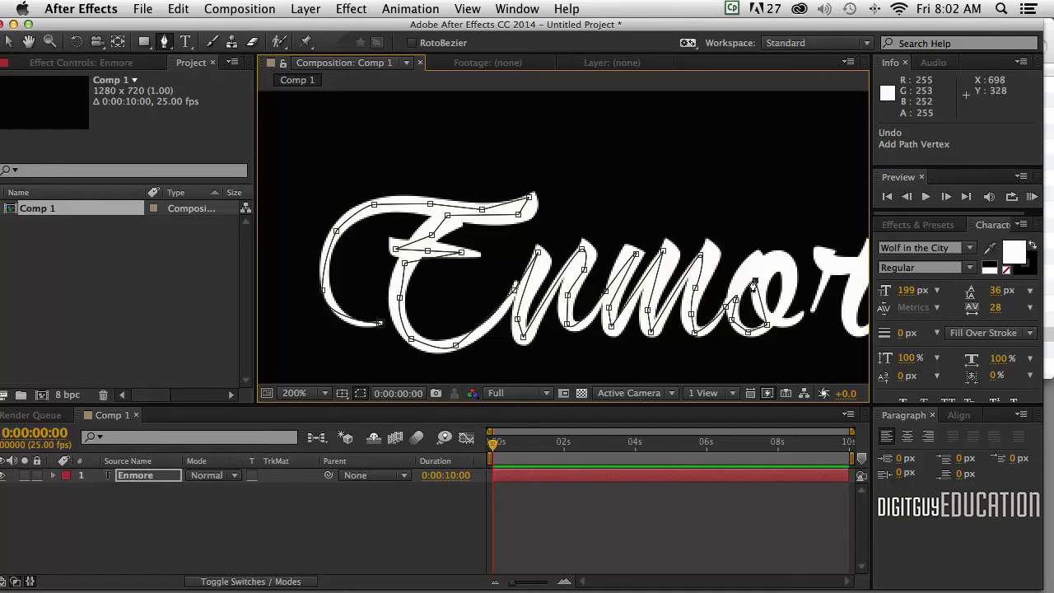
{"action": "left_click", "coordinate": [756, 270]}
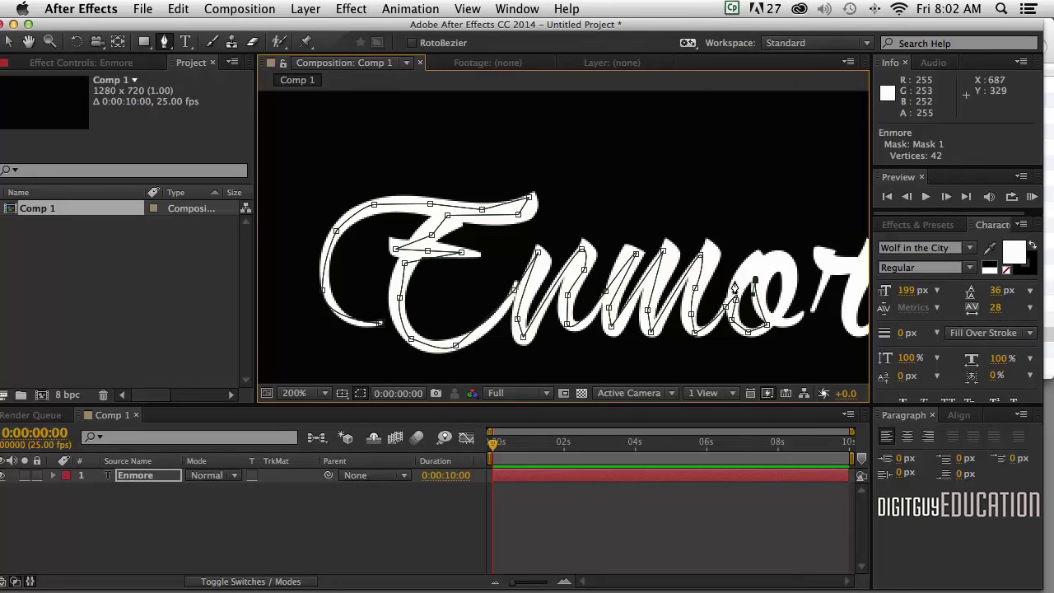
Trace the mask across the o's top and down its left side to close the loop.
{"action": "left_click", "coordinate": [736, 283]}
{"action": "left_click", "coordinate": [758, 262]}
{"action": "left_click", "coordinate": [783, 256]}
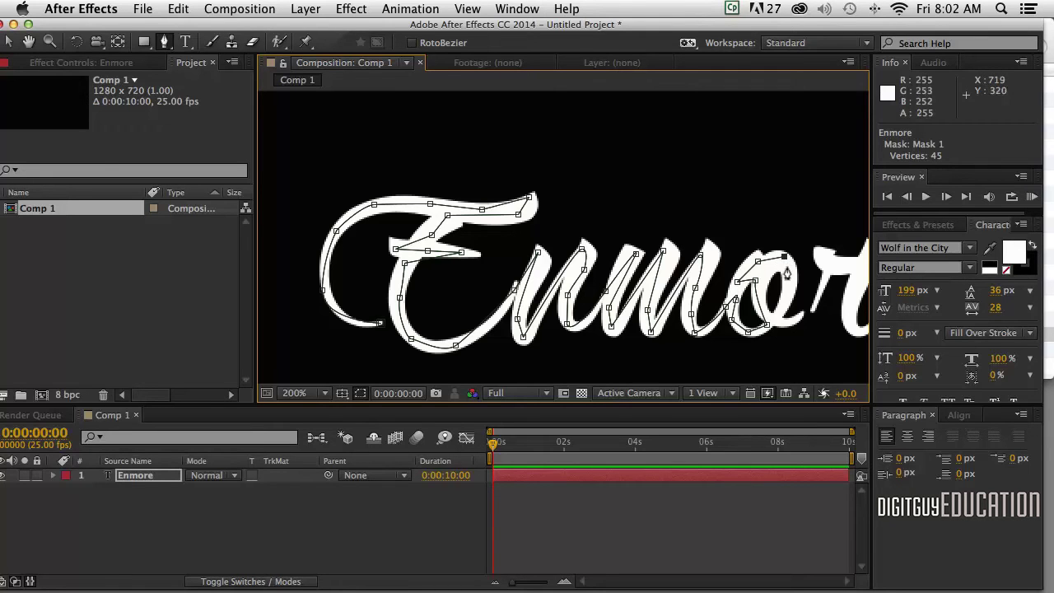
{"action": "left_click", "coordinate": [788, 267]}
{"action": "left_click", "coordinate": [768, 269]}
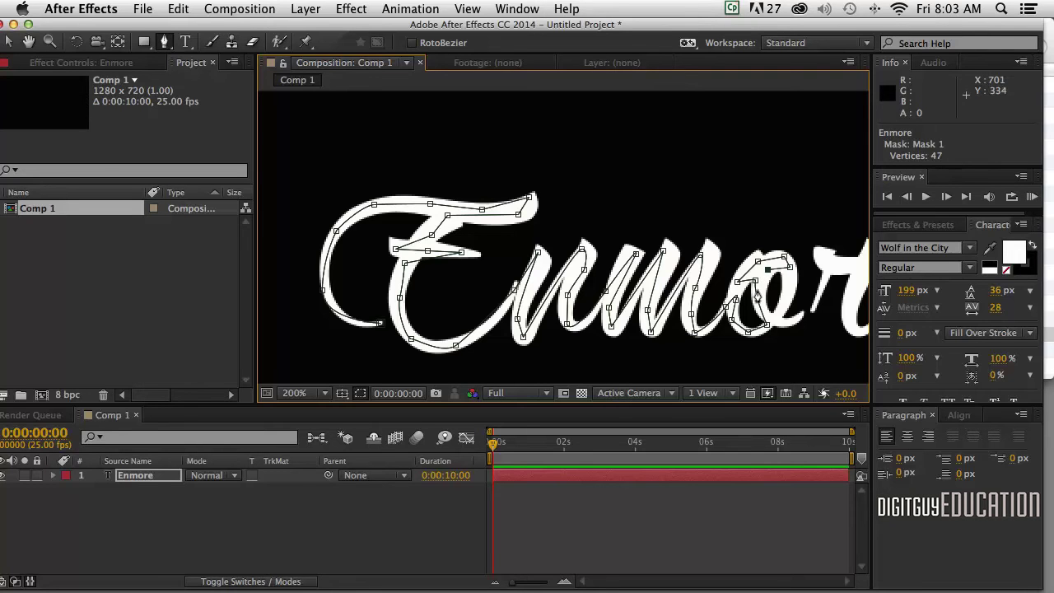
{"action": "left_click", "coordinate": [759, 292]}
{"action": "left_click", "coordinate": [767, 324]}
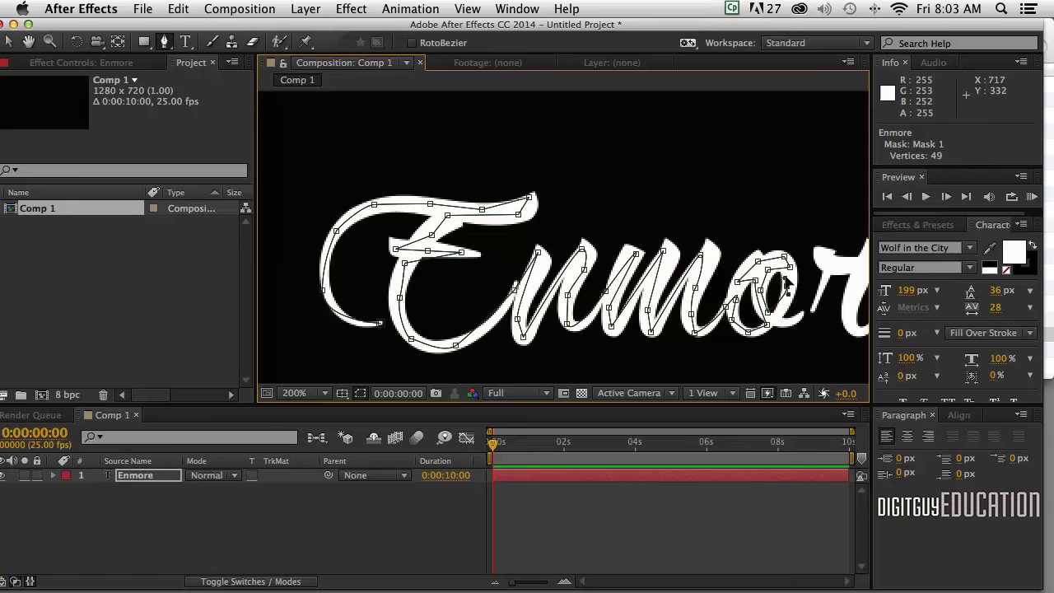
Add curved mask points on the o's right side leading out toward the r.
{"action": "left_click_drag", "start_coordinate": [787, 285], "coordinate": [787, 276]}
{"action": "left_click_drag", "start_coordinate": [785, 306], "coordinate": [774, 328]}
{"action": "key", "text": "super+z"}
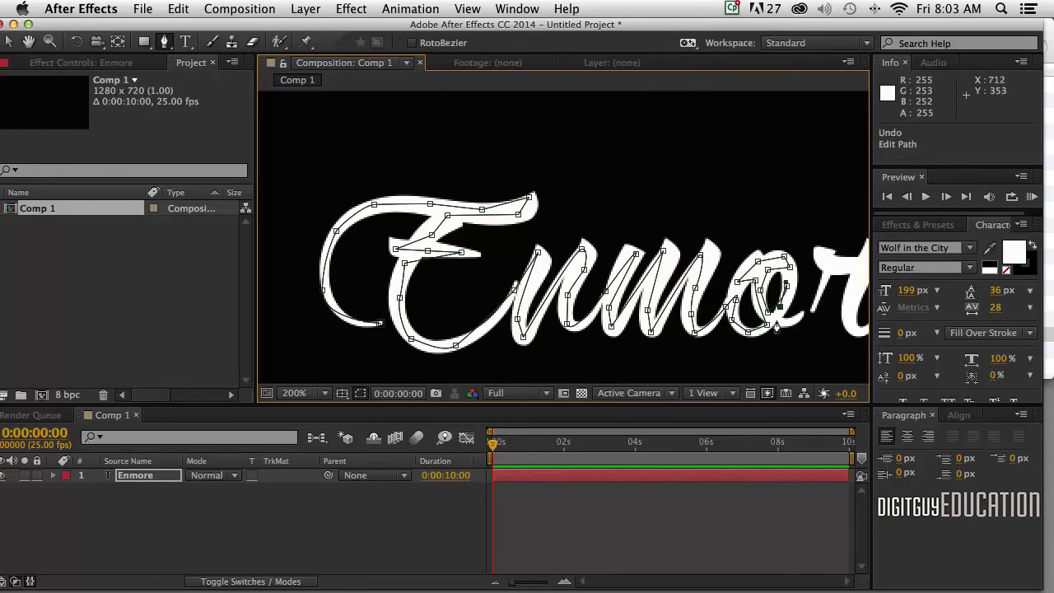
{"action": "left_click_drag", "start_coordinate": [775, 327], "coordinate": [804, 316]}
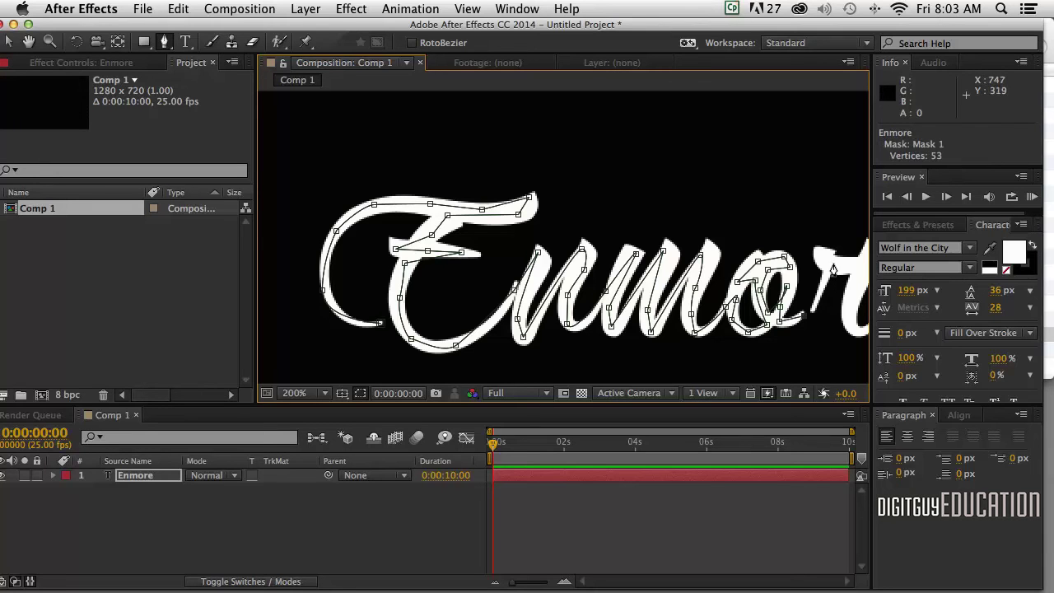
Trace the mask over the r's top, down its stem and on toward the e.
{"action": "left_click_drag", "start_coordinate": [829, 262], "coordinate": [691, 282]}
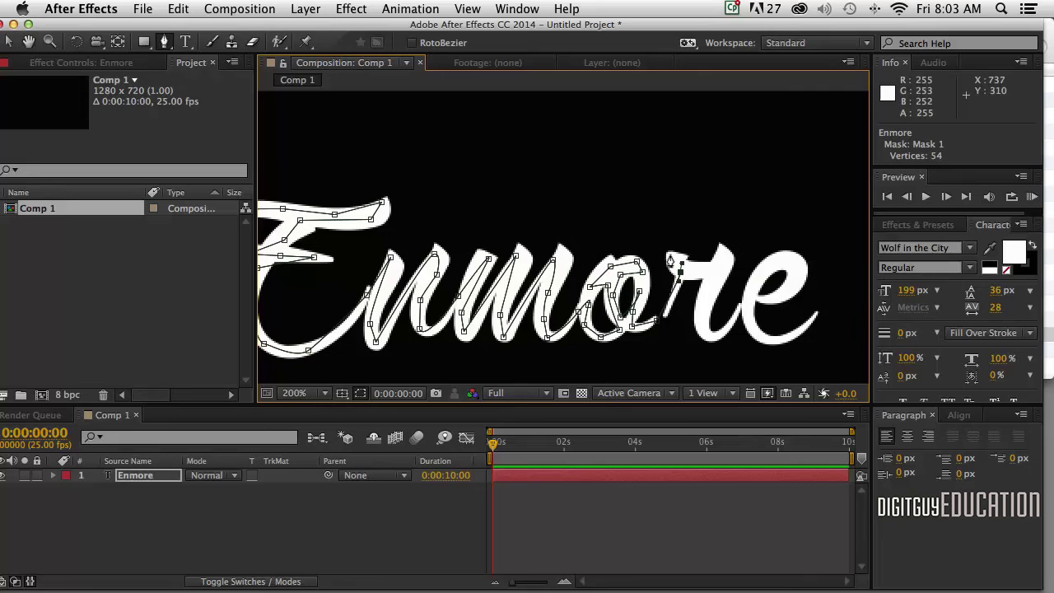
{"action": "left_click", "coordinate": [671, 260]}
{"action": "left_click", "coordinate": [720, 257]}
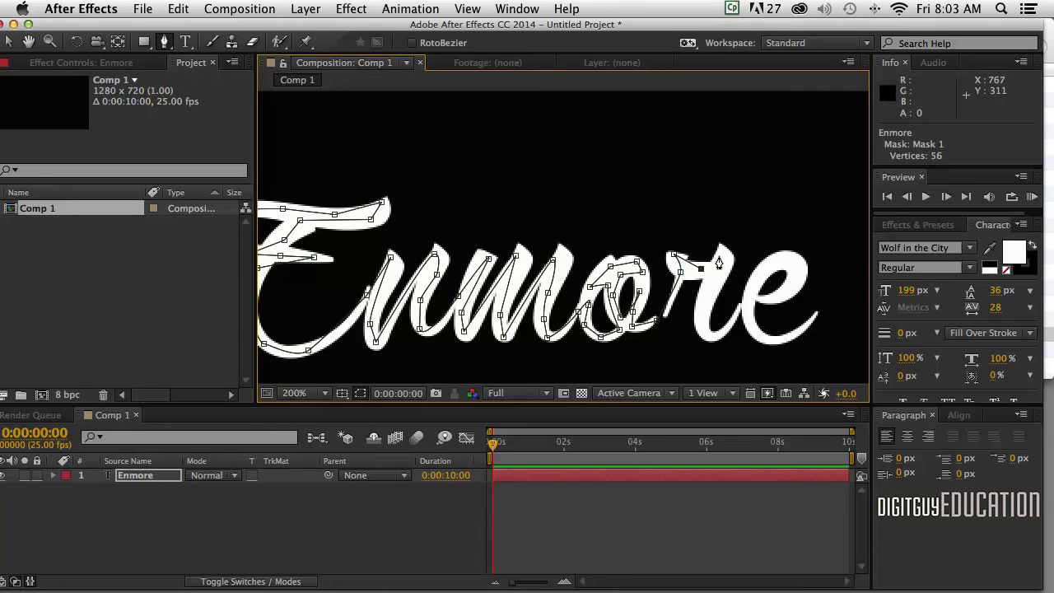
{"action": "left_click", "coordinate": [701, 307]}
{"action": "left_click_drag", "start_coordinate": [701, 328], "coordinate": [708, 343]}
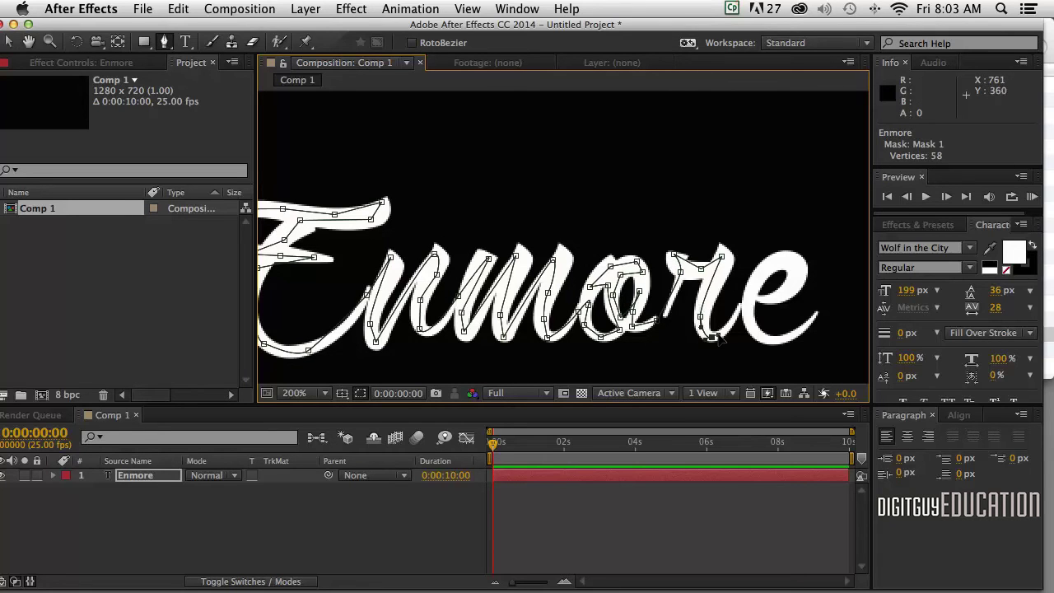
{"action": "left_click", "coordinate": [722, 335]}
{"action": "left_click", "coordinate": [743, 304]}
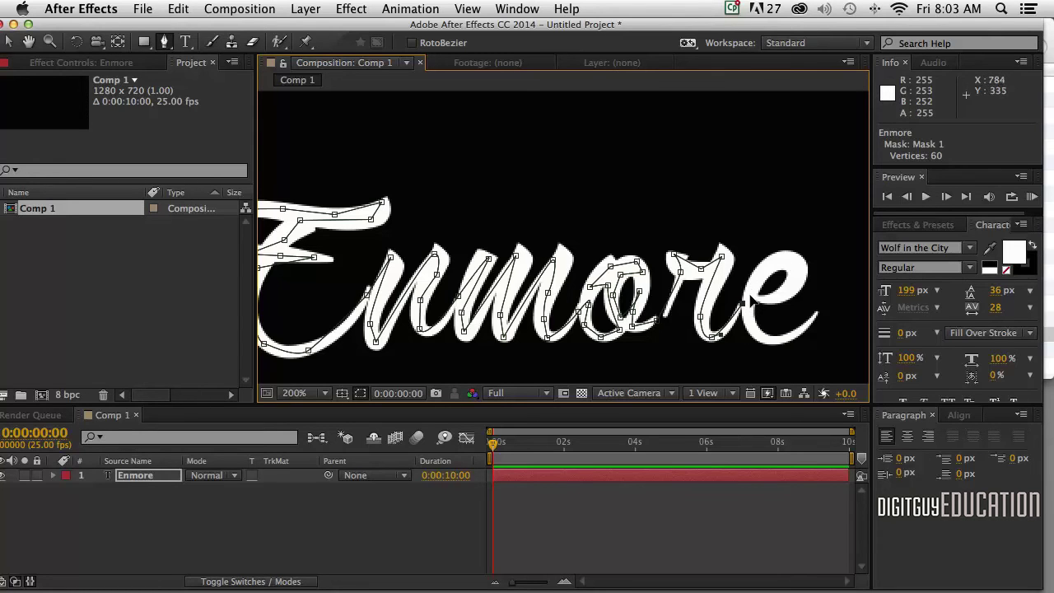
Trace the mask around the e's loop and bottom, ending Mask 1 with a curved point.
{"action": "left_click", "coordinate": [777, 261]}
{"action": "left_click", "coordinate": [795, 263]}
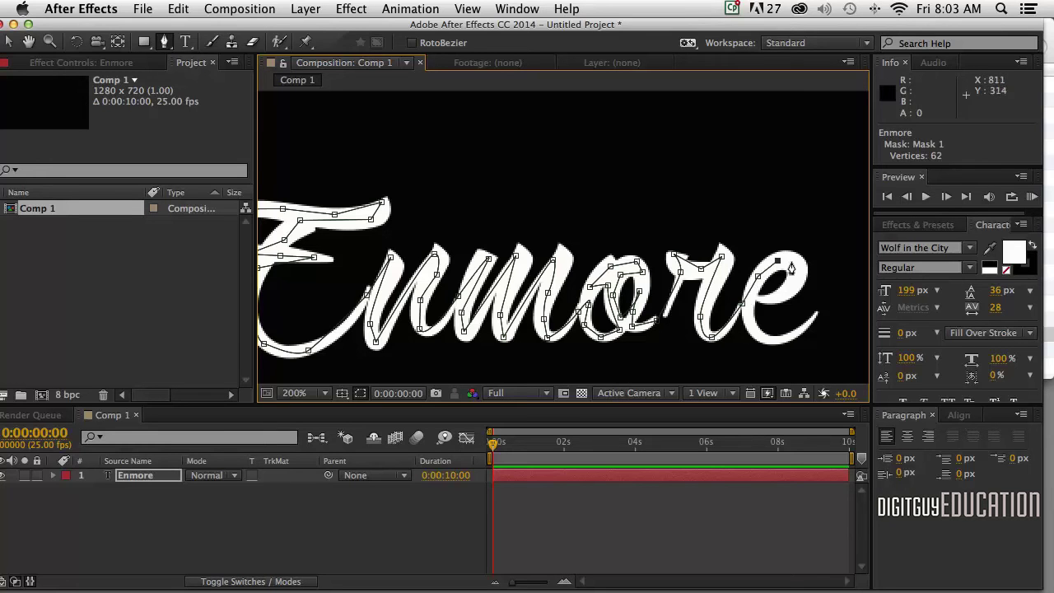
{"action": "left_click", "coordinate": [791, 288]}
{"action": "left_click", "coordinate": [767, 304]}
{"action": "left_click", "coordinate": [753, 299]}
{"action": "left_click", "coordinate": [760, 341]}
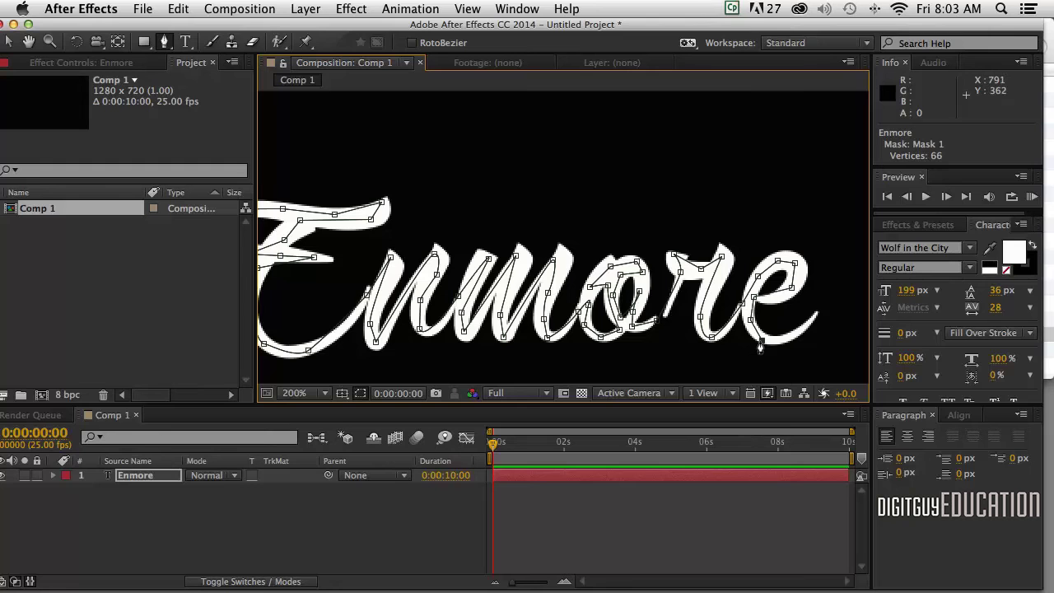
{"action": "left_click", "coordinate": [768, 341]}
{"action": "left_click_drag", "start_coordinate": [820, 311], "coordinate": [841, 265]}
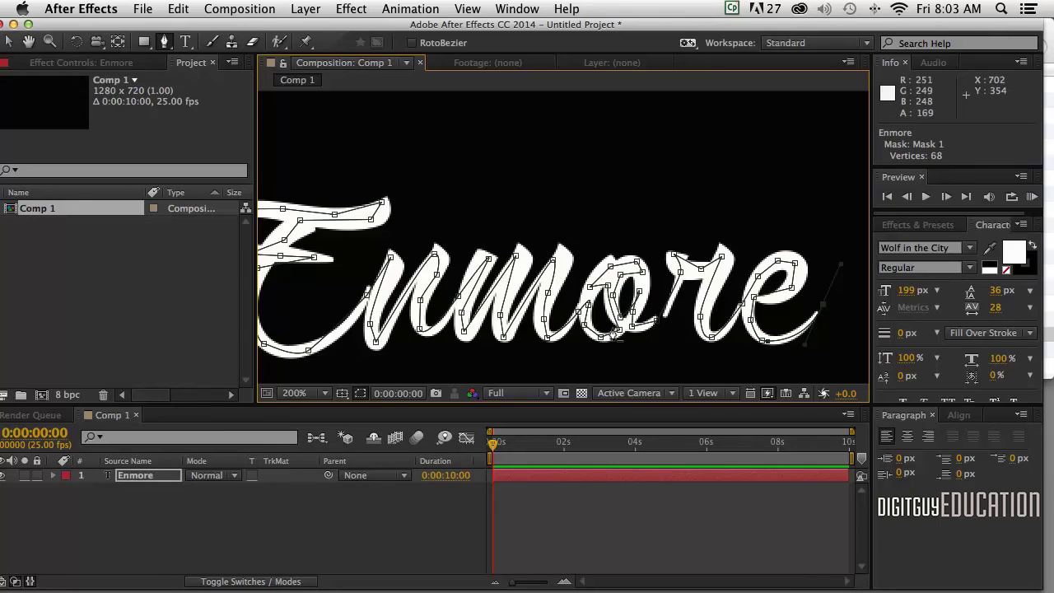
Search Effects & Presets for 'stroke' and drop Generate > Stroke onto the Enmore layer.
{"action": "key", "text": "slash"}
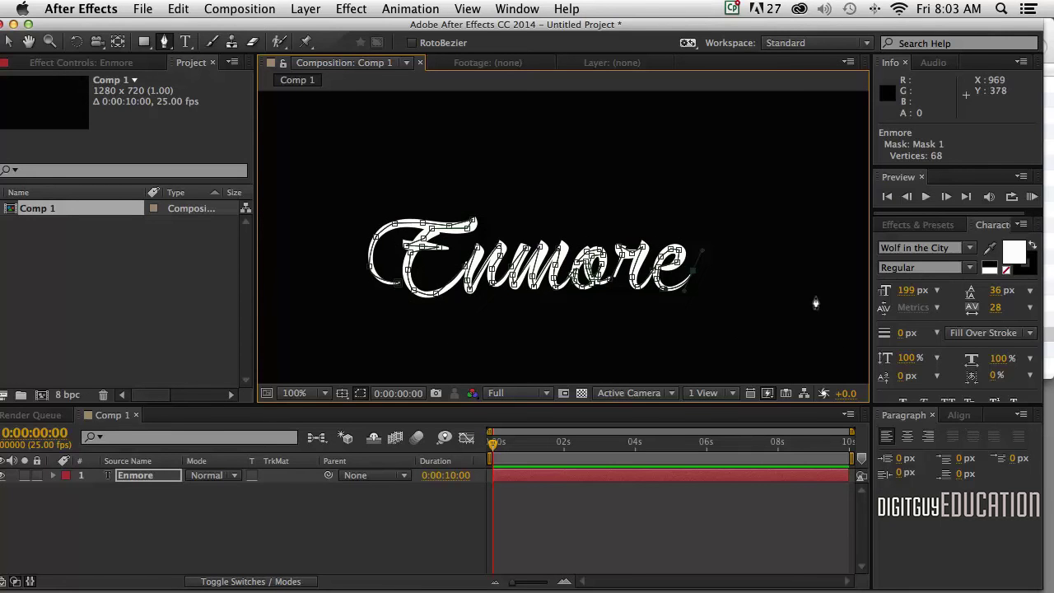
{"action": "left_click", "coordinate": [912, 231]}
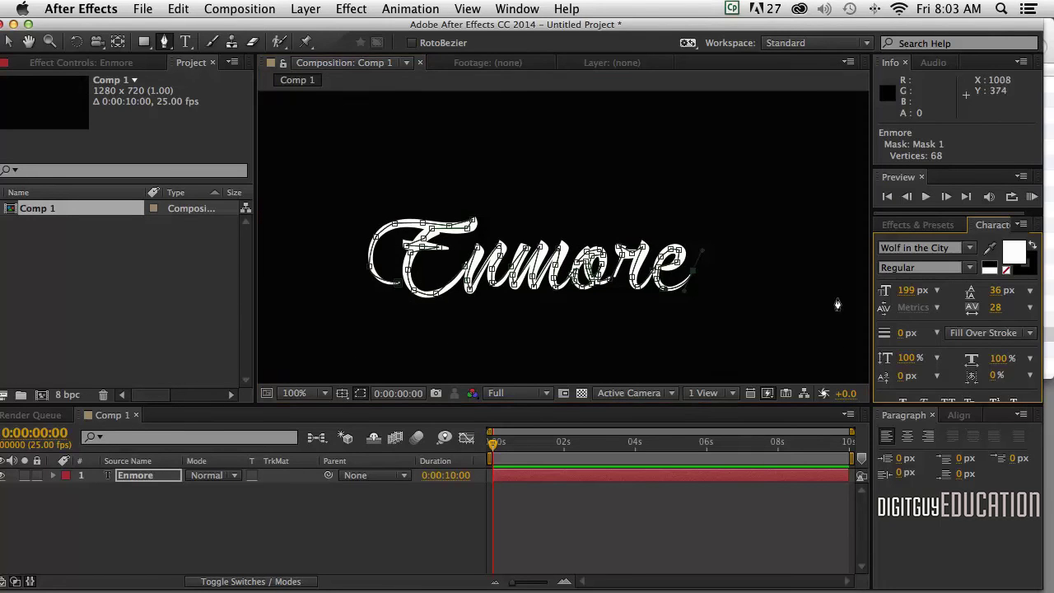
{"action": "left_click", "coordinate": [911, 226]}
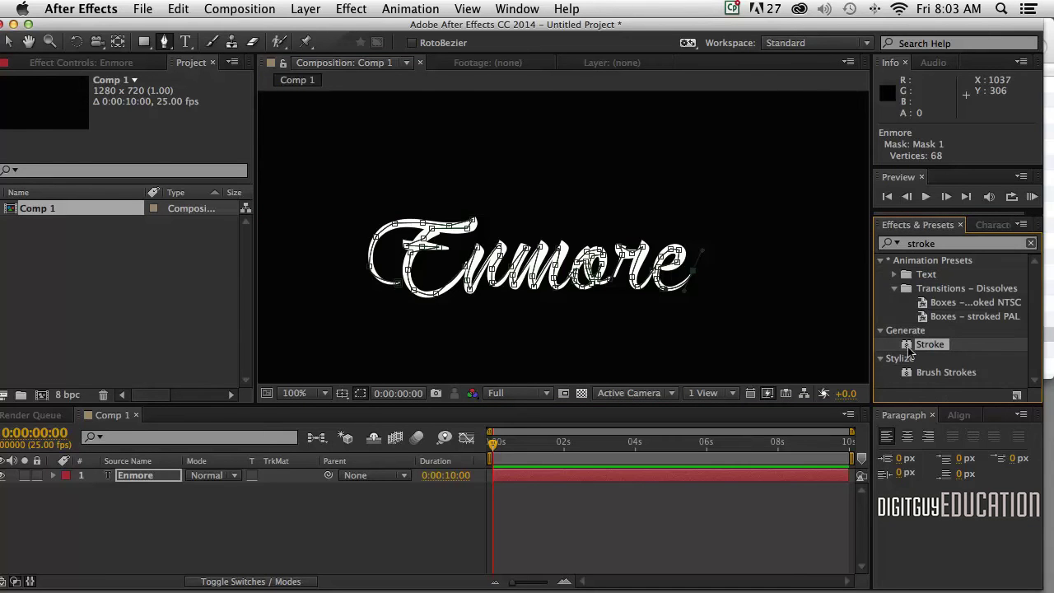
{"action": "mouse_move", "coordinate": [907, 343]}
{"action": "left_mouse_down"}
{"action": "mouse_move", "coordinate": [702, 277]}
{"action": "mouse_move", "coordinate": [622, 268]}
{"action": "left_mouse_up"}
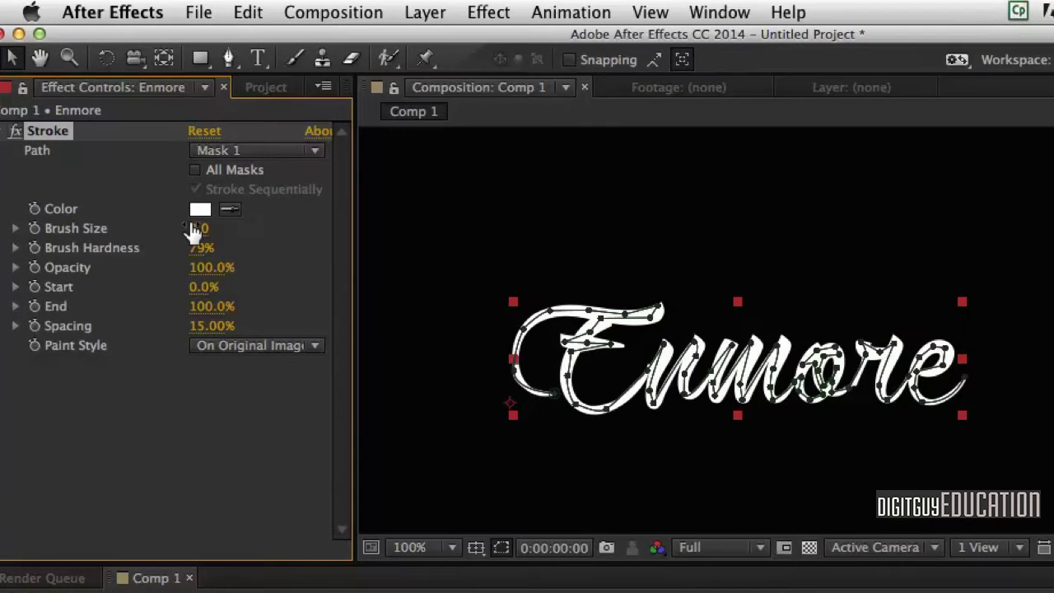
Set the Stroke brush size to 14.0, paint style to Reveal Original Image, and End to 0%.
{"action": "left_click_drag", "start_coordinate": [192, 231], "coordinate": [335, 225]}
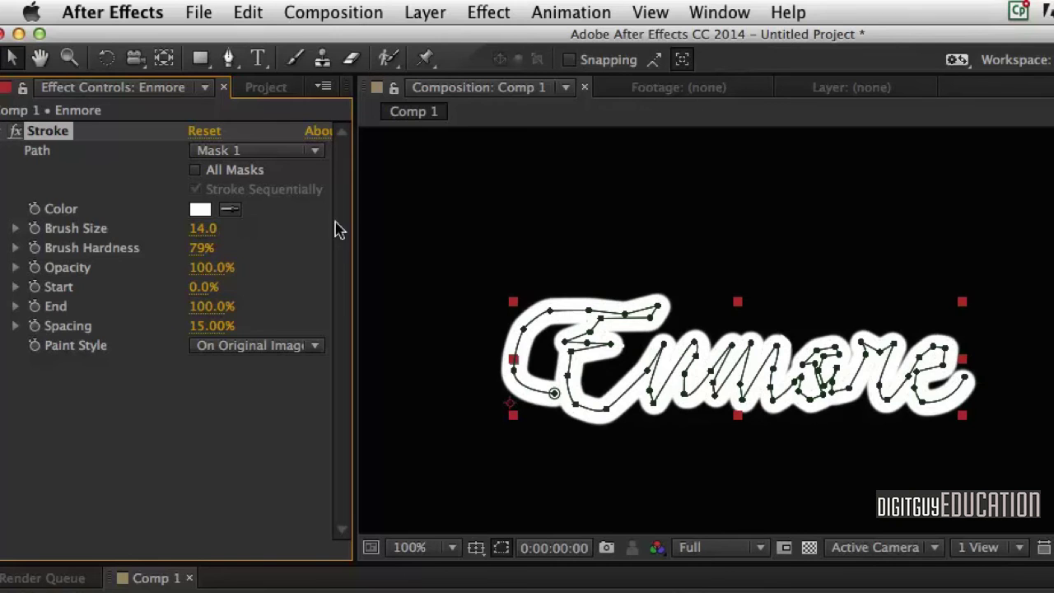
{"action": "left_click", "coordinate": [251, 345]}
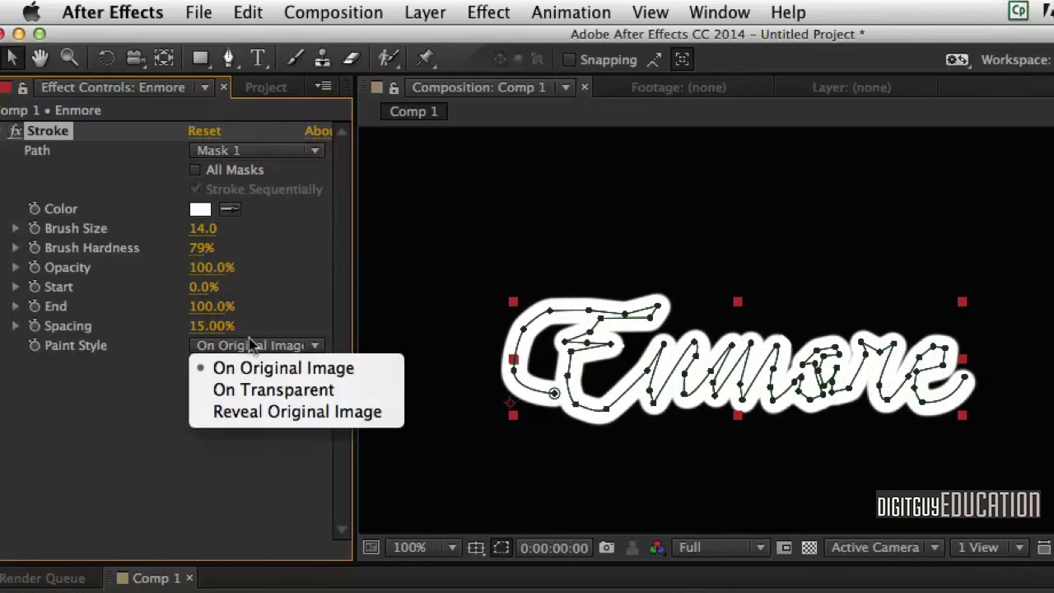
{"action": "left_click", "coordinate": [253, 413]}
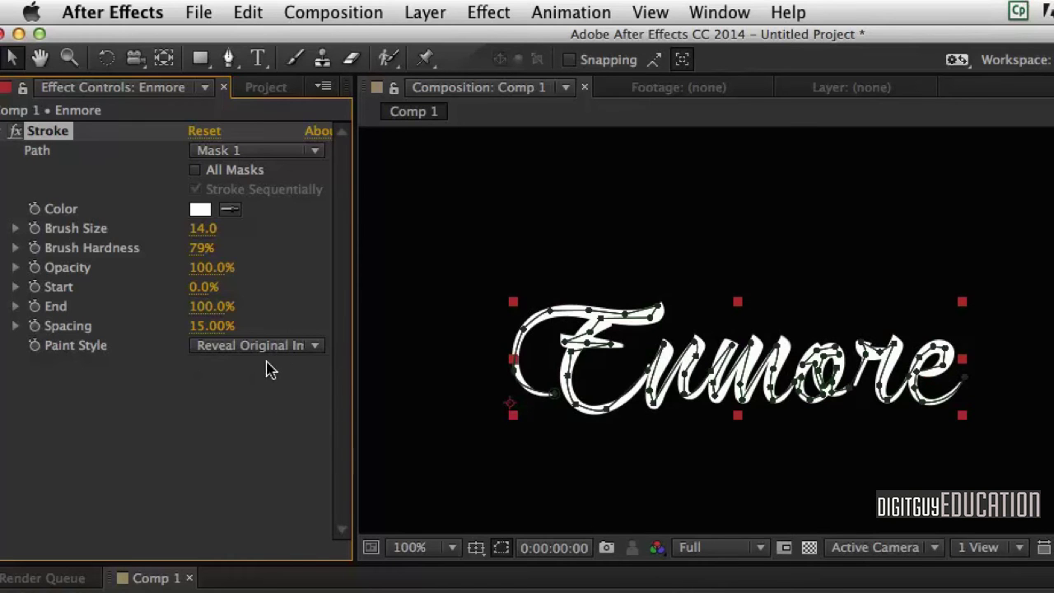
{"action": "mouse_move", "coordinate": [239, 304]}
{"action": "left_mouse_down"}
{"action": "mouse_move", "coordinate": [136, 297]}
{"action": "mouse_move", "coordinate": [120, 311]}
{"action": "left_mouse_up"}
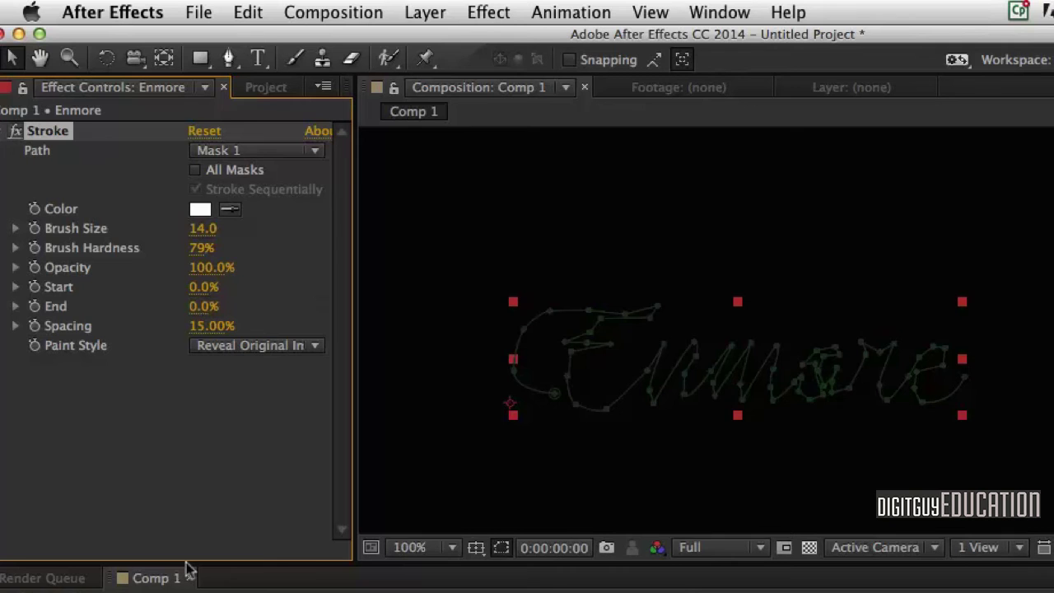
Keyframe Stroke End from 0% at the start to 100% at two seconds.
{"action": "left_click", "coordinate": [34, 306]}
{"action": "key", "text": "Page_Down"}
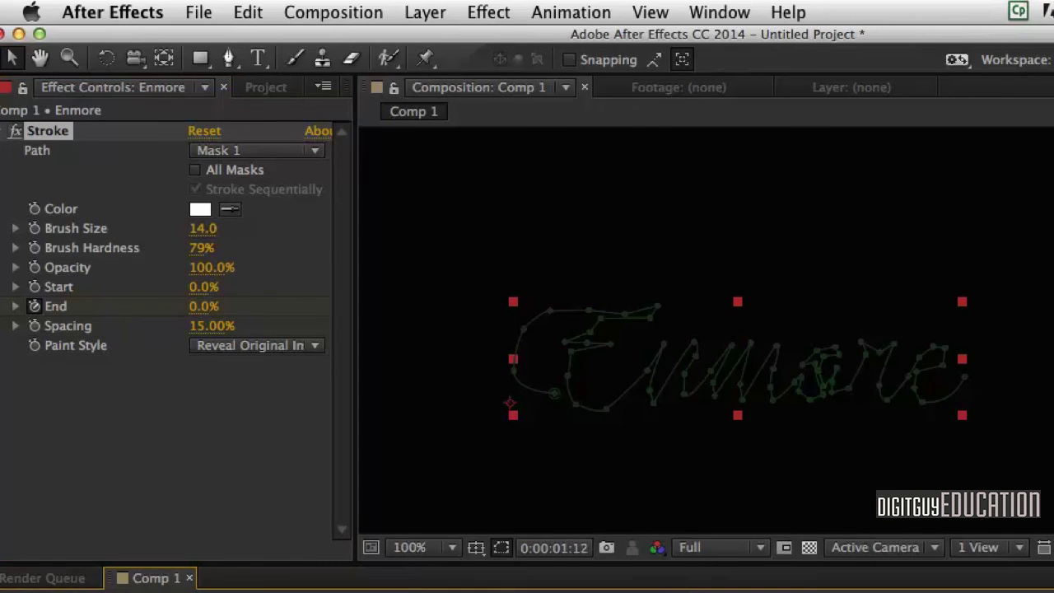
{"action": "left_click_drag", "start_coordinate": [545, 445], "coordinate": [562, 445]}
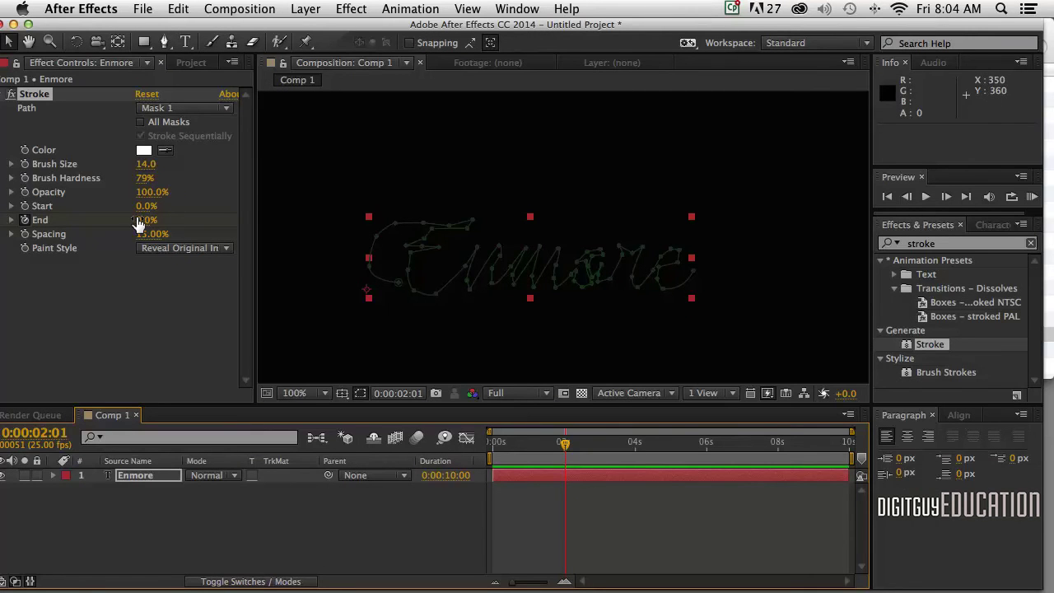
{"action": "left_click_drag", "start_coordinate": [138, 223], "coordinate": [243, 227]}
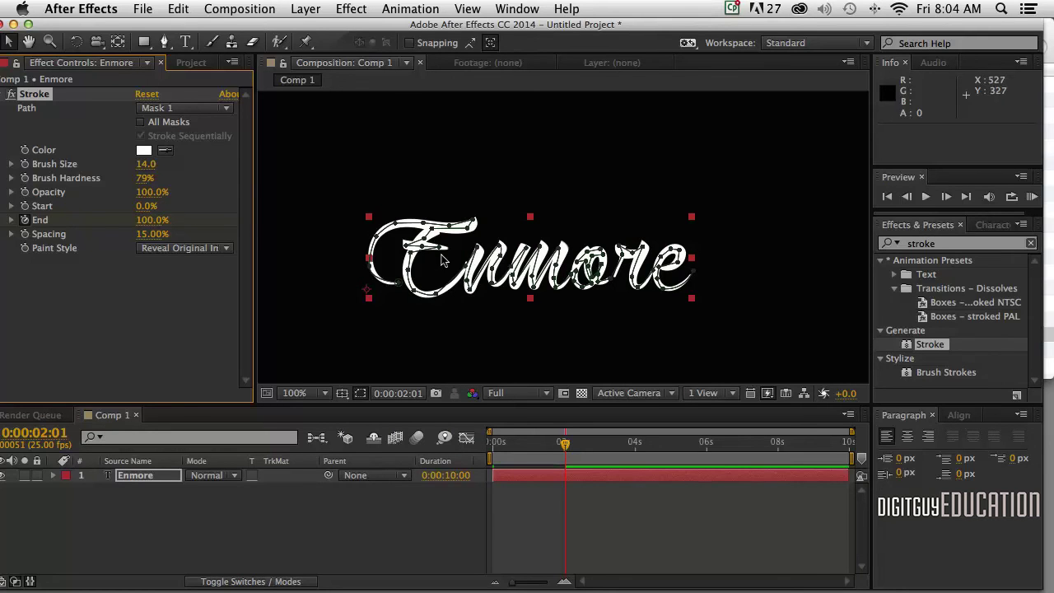
Preview the write-on animation twice from the first frame.
{"action": "left_click", "coordinate": [889, 197]}
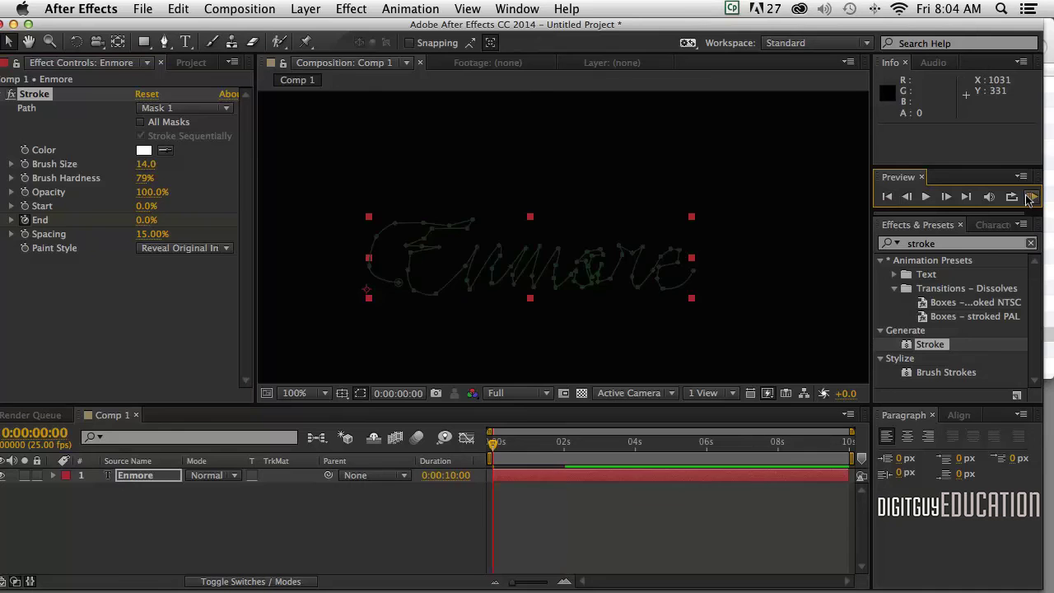
{"action": "left_click", "coordinate": [1033, 197]}
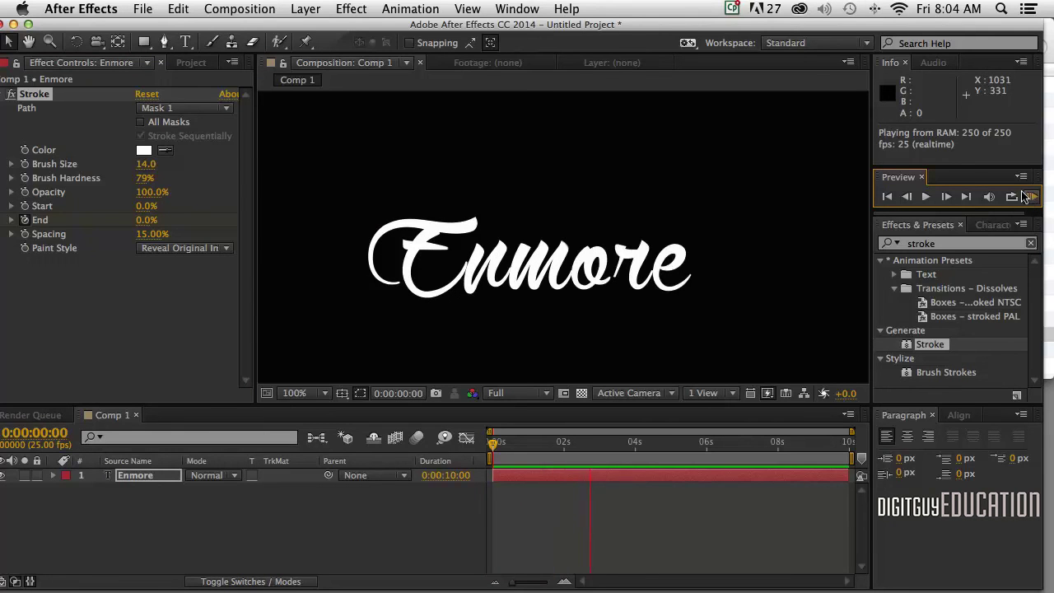
{"action": "left_click", "coordinate": [1025, 196]}
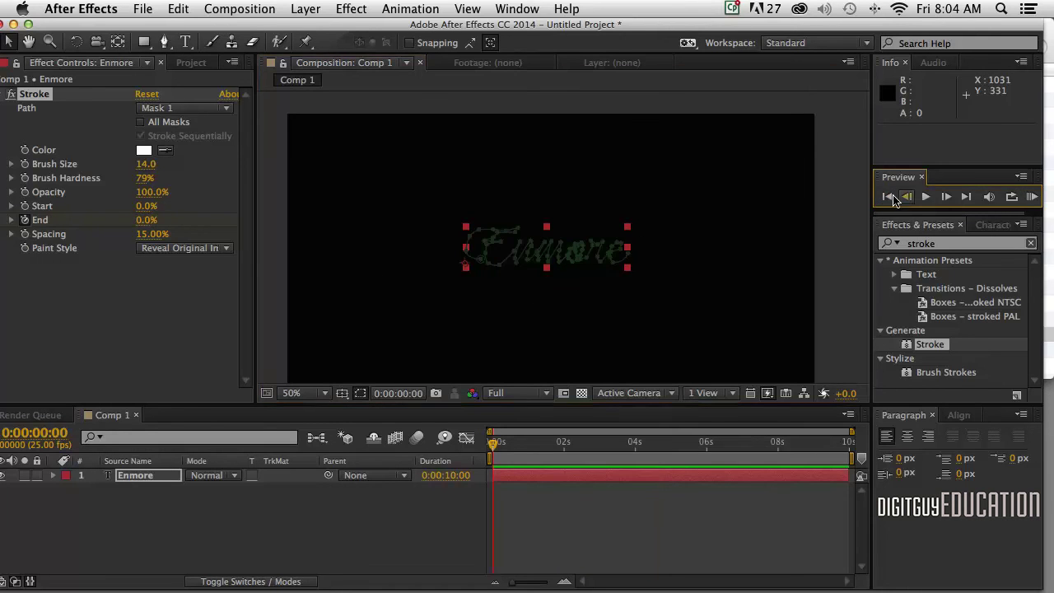
{"action": "left_click", "coordinate": [888, 196]}
{"action": "left_click", "coordinate": [1031, 197]}
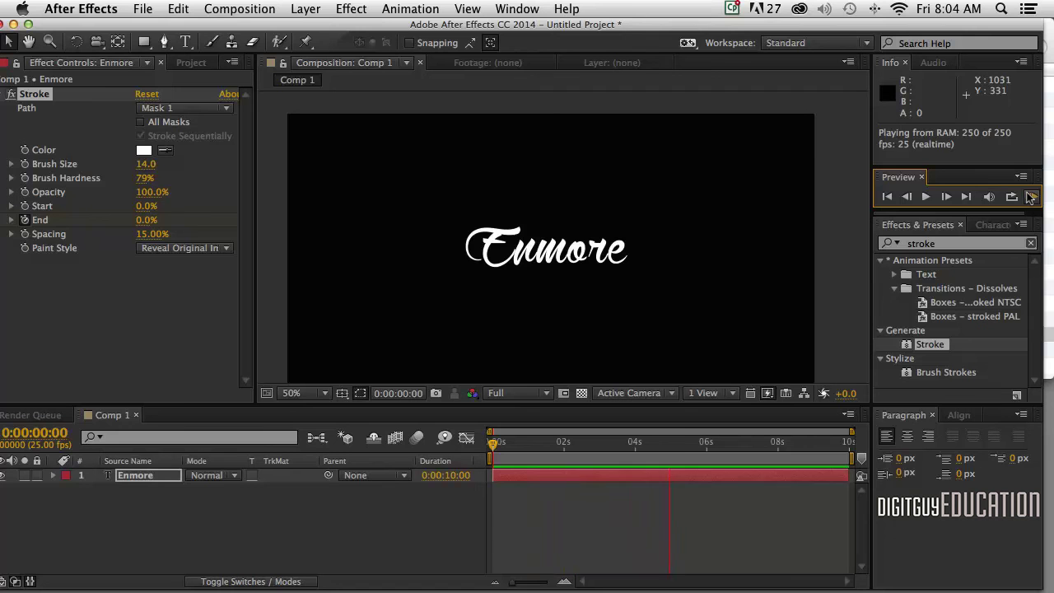
{"action": "left_click", "coordinate": [1031, 196]}
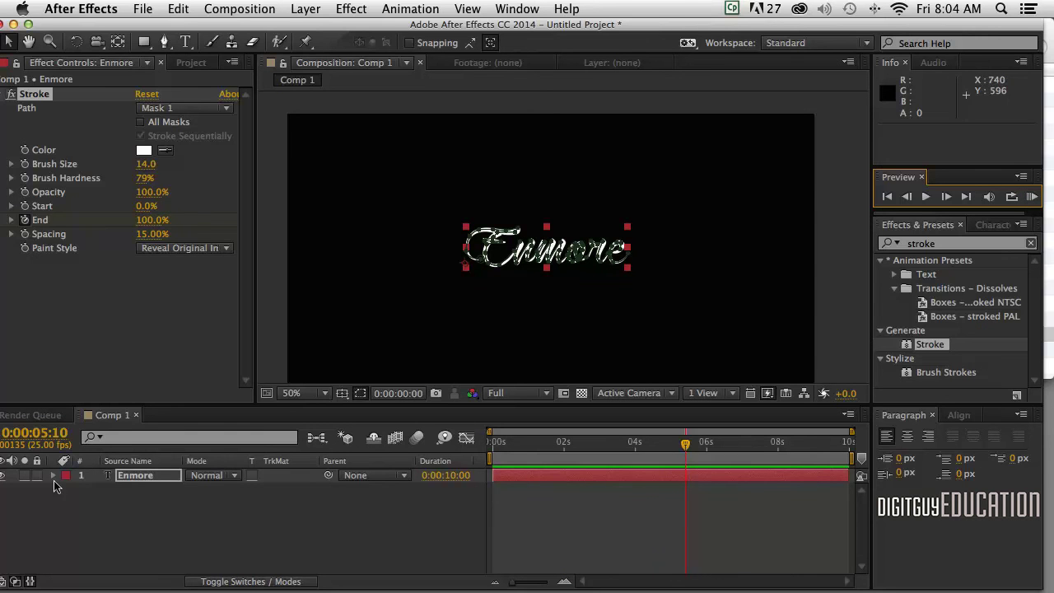
Add a Fill Color RGB animator to the Enmore text layer.
{"action": "left_click", "coordinate": [51, 476]}
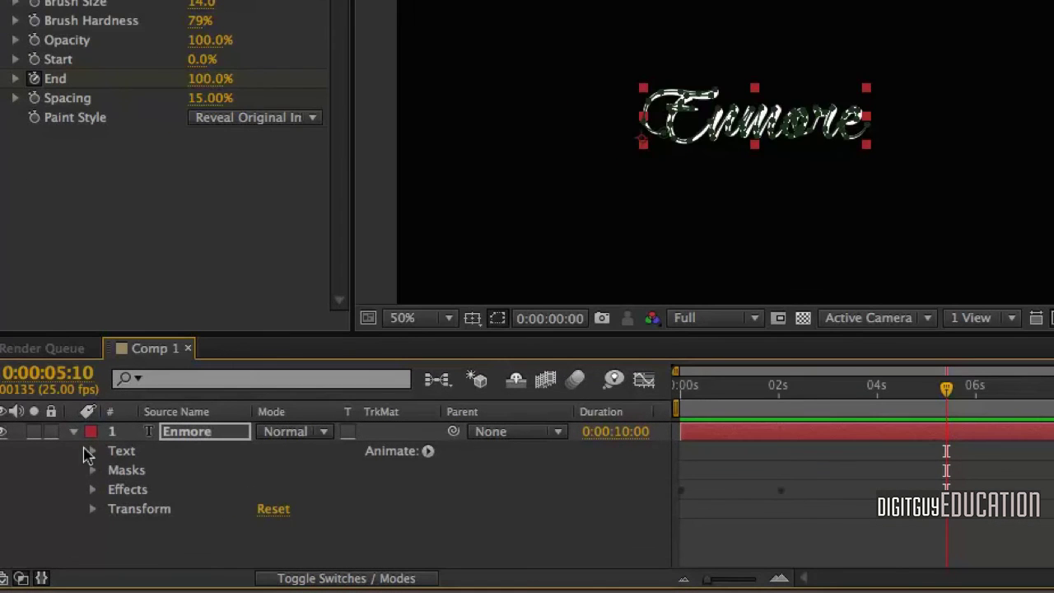
{"action": "left_click", "coordinate": [91, 452]}
{"action": "left_click", "coordinate": [91, 451]}
{"action": "left_click", "coordinate": [428, 451]}
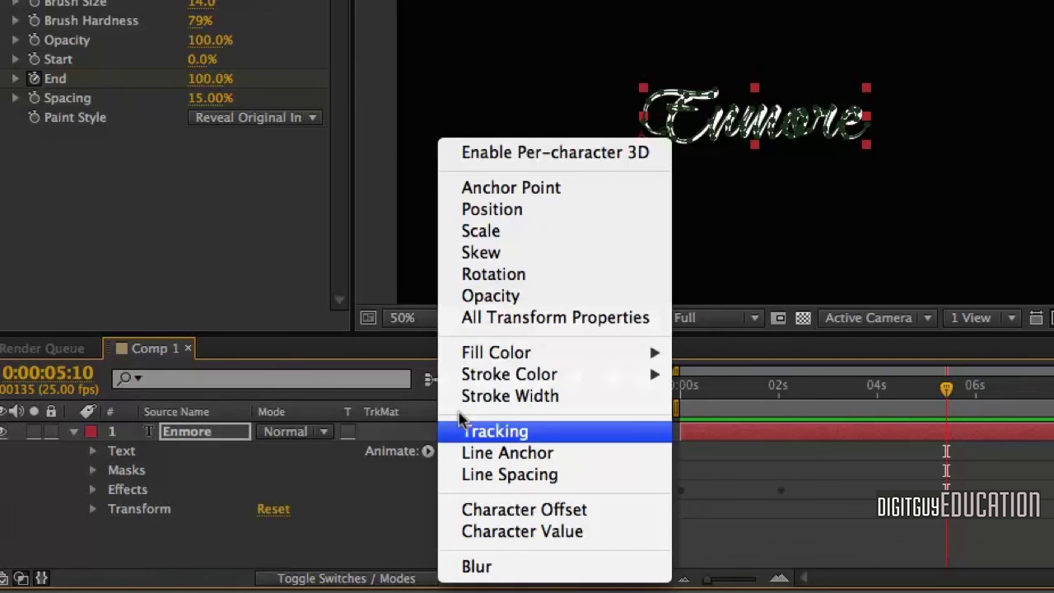
{"action": "mouse_move", "coordinate": [476, 356]}
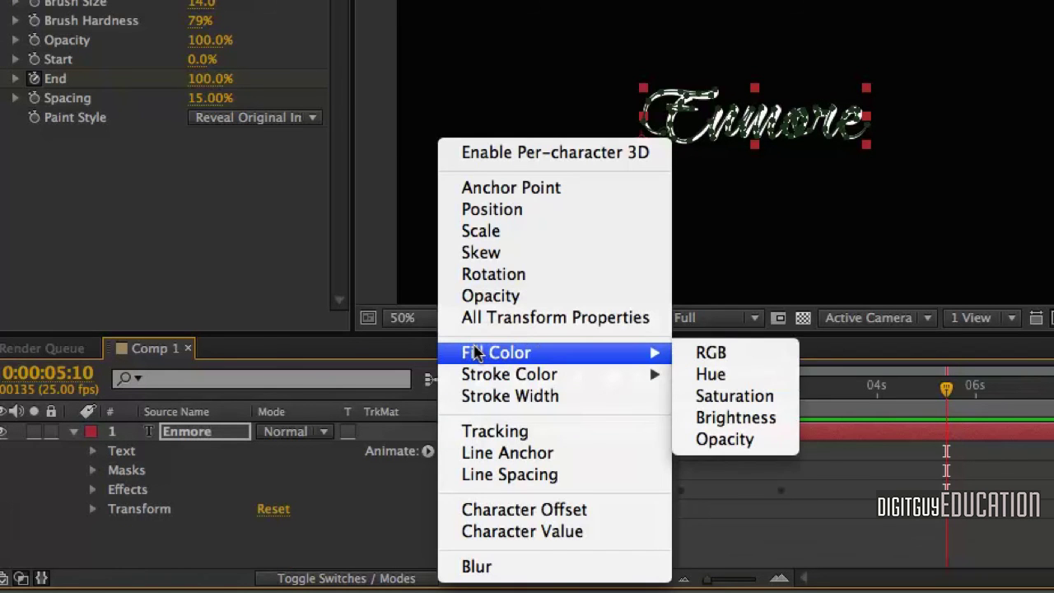
{"action": "left_click", "coordinate": [721, 353]}
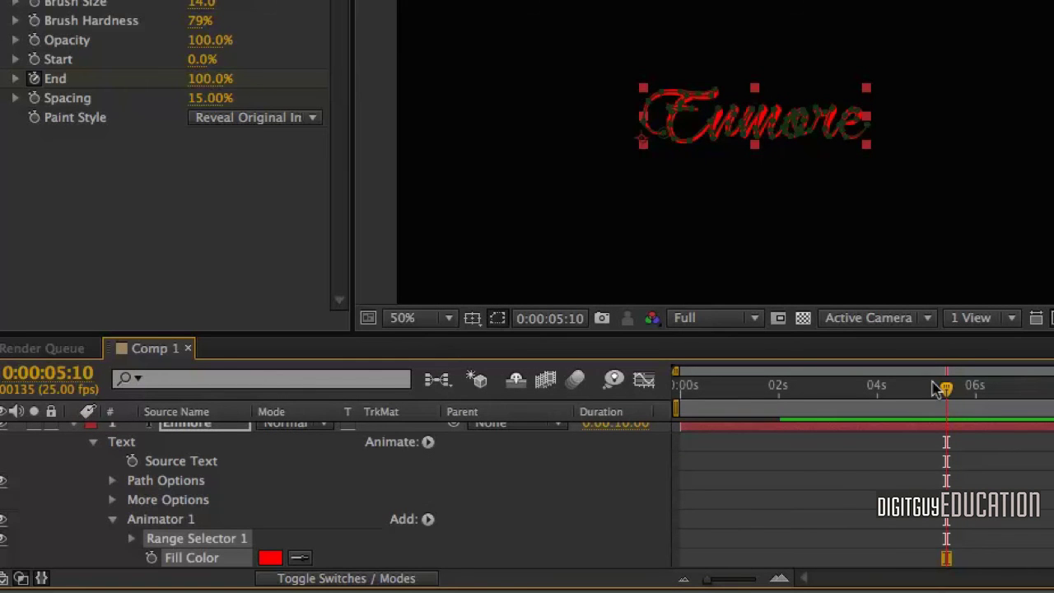
Keyframe the fill red (FF0000) at 0 s and orange (FF9200) at 2 s.
{"action": "left_click_drag", "start_coordinate": [939, 389], "coordinate": [570, 370]}
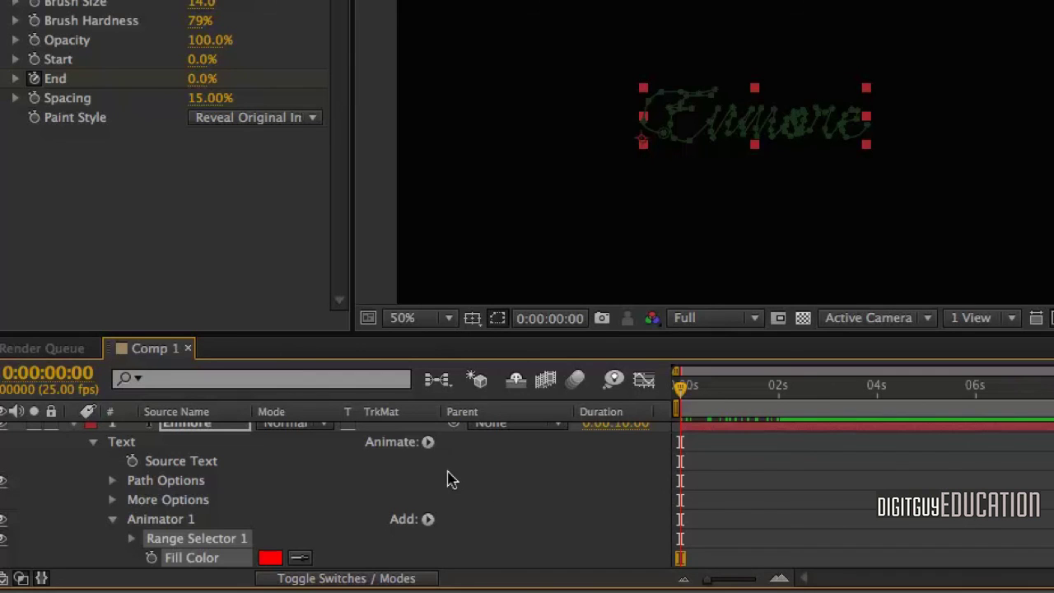
{"action": "left_click", "coordinate": [151, 558]}
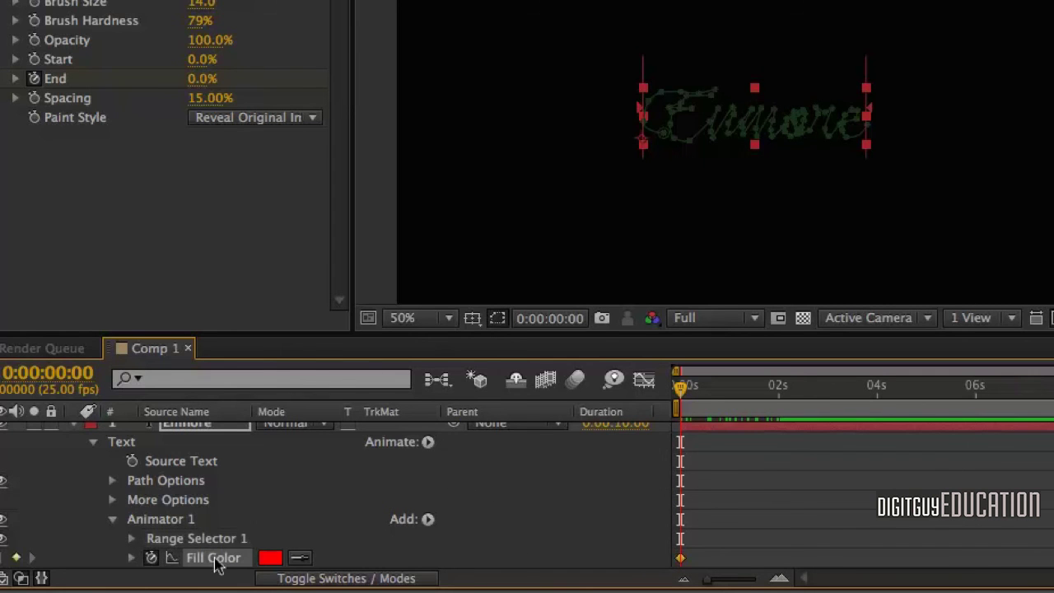
{"action": "scroll", "coordinate": [307, 510], "scroll_direction": "down", "scroll_amount": 3}
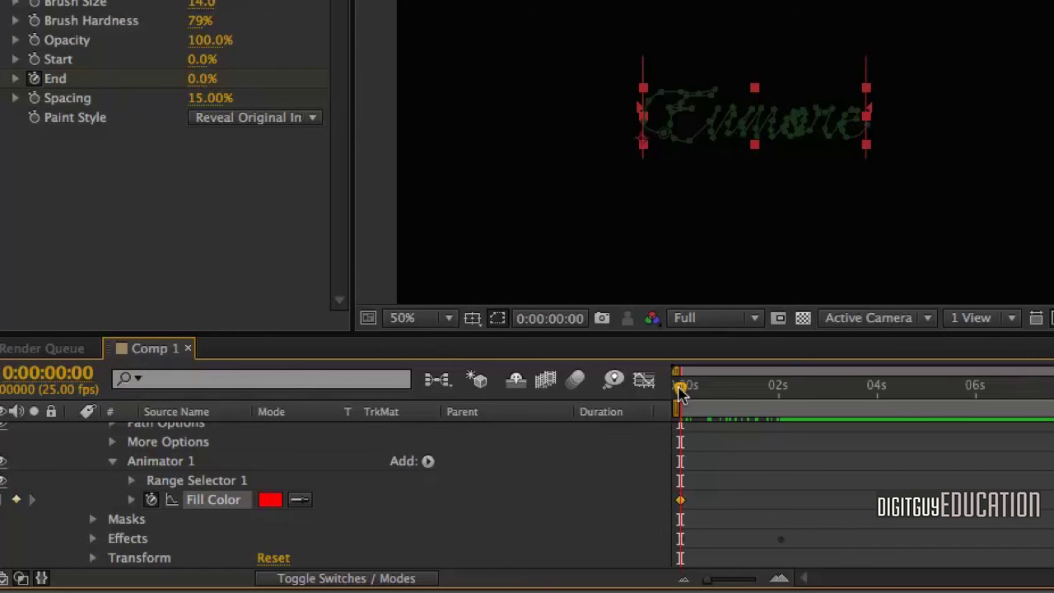
{"action": "left_click_drag", "start_coordinate": [680, 390], "coordinate": [781, 392]}
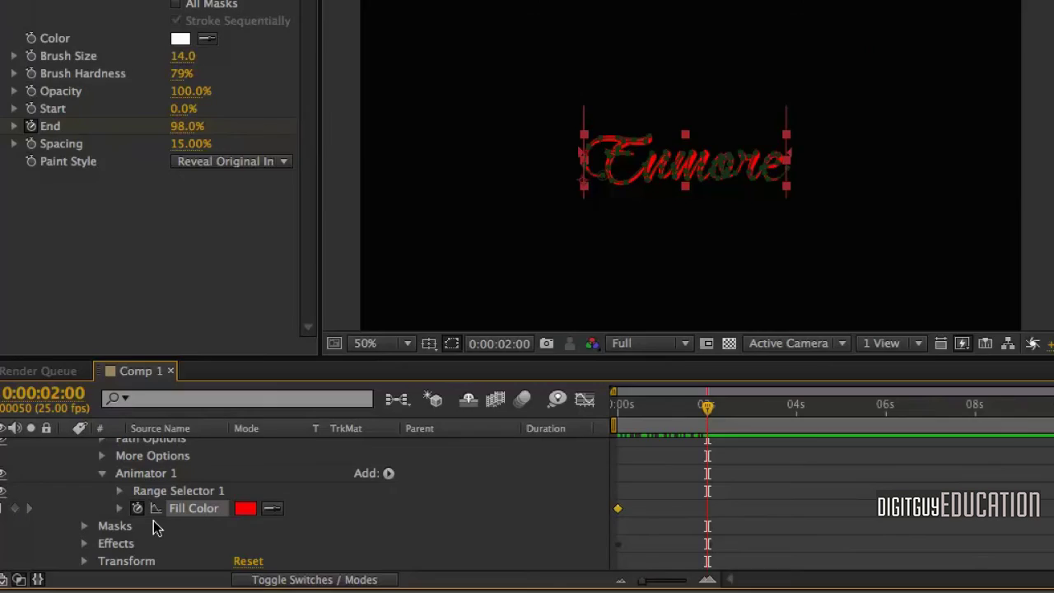
{"action": "left_click", "coordinate": [247, 511]}
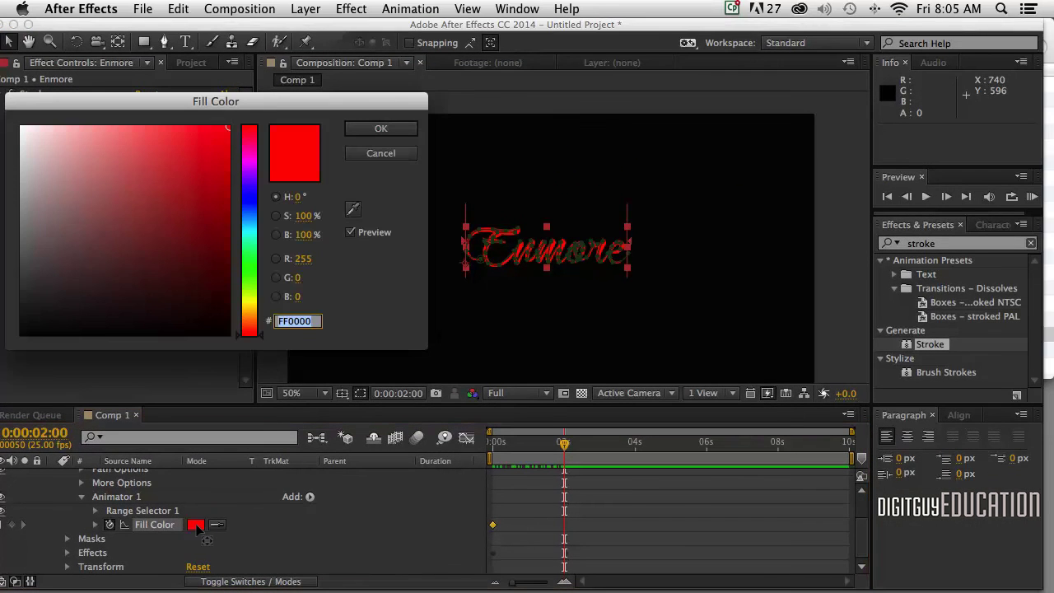
{"action": "left_click", "coordinate": [247, 313]}
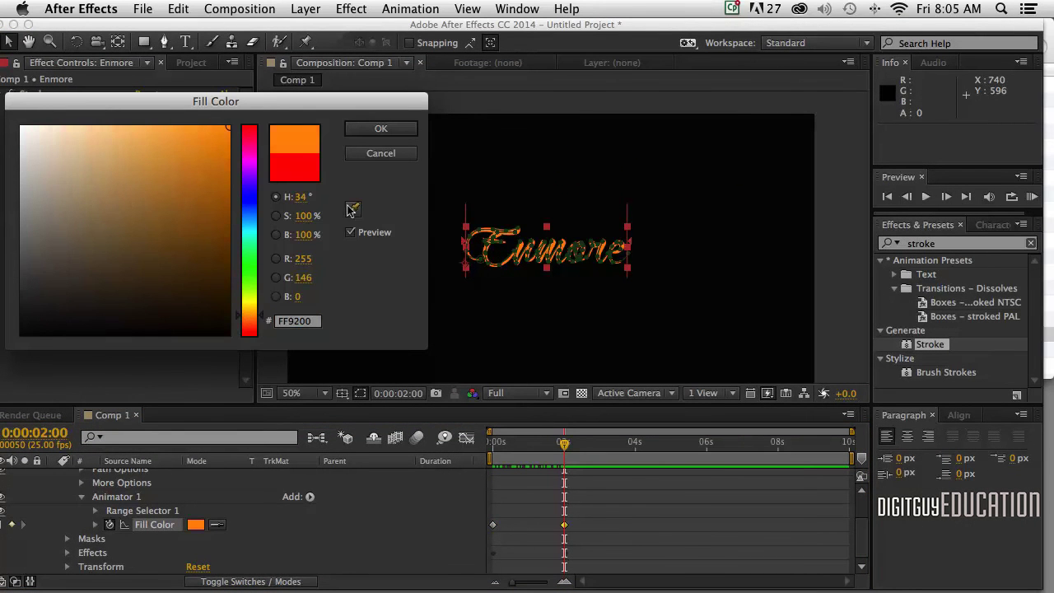
{"action": "left_click", "coordinate": [362, 128]}
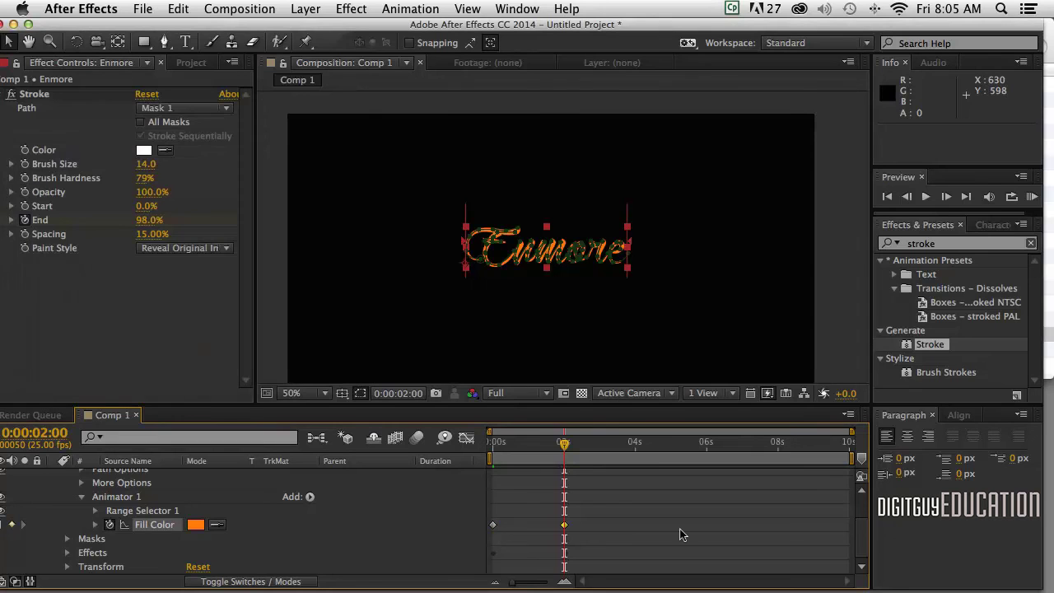
{"action": "left_click_drag", "start_coordinate": [563, 444], "coordinate": [481, 441]}
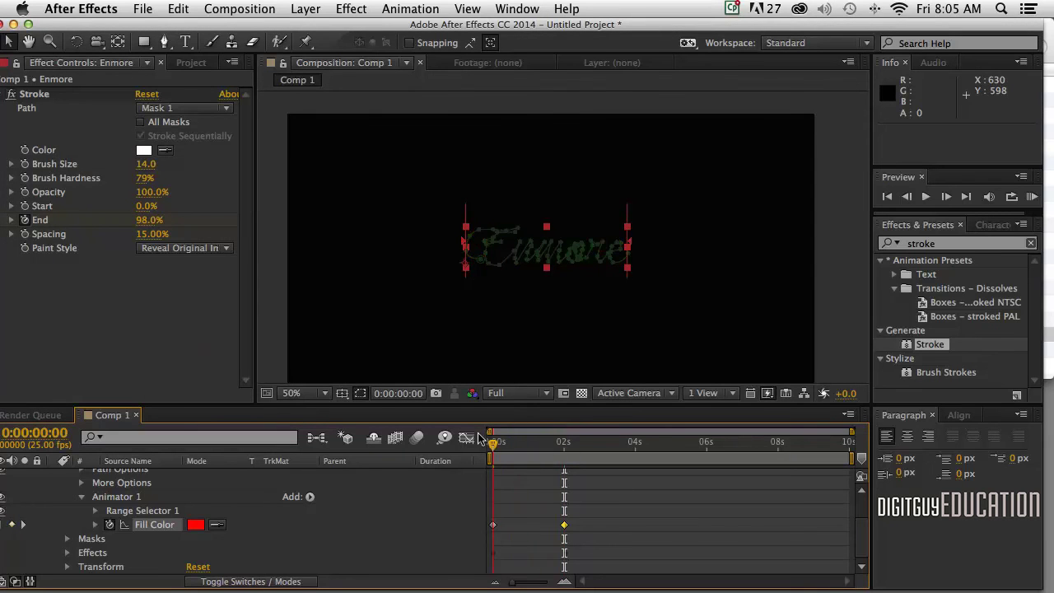
{"action": "left_click", "coordinate": [887, 197]}
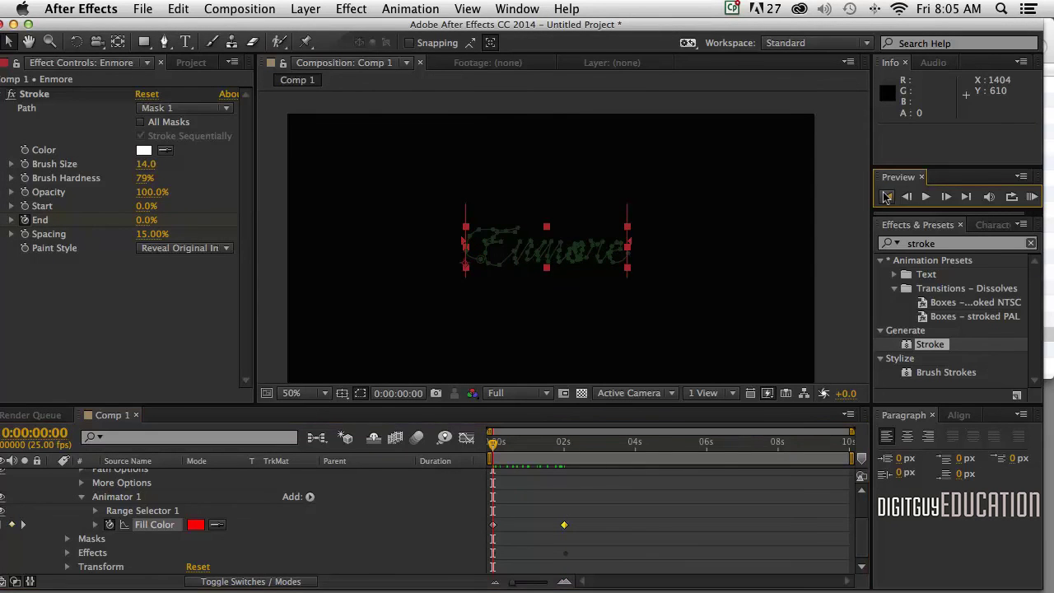
{"action": "left_click", "coordinate": [1032, 198]}
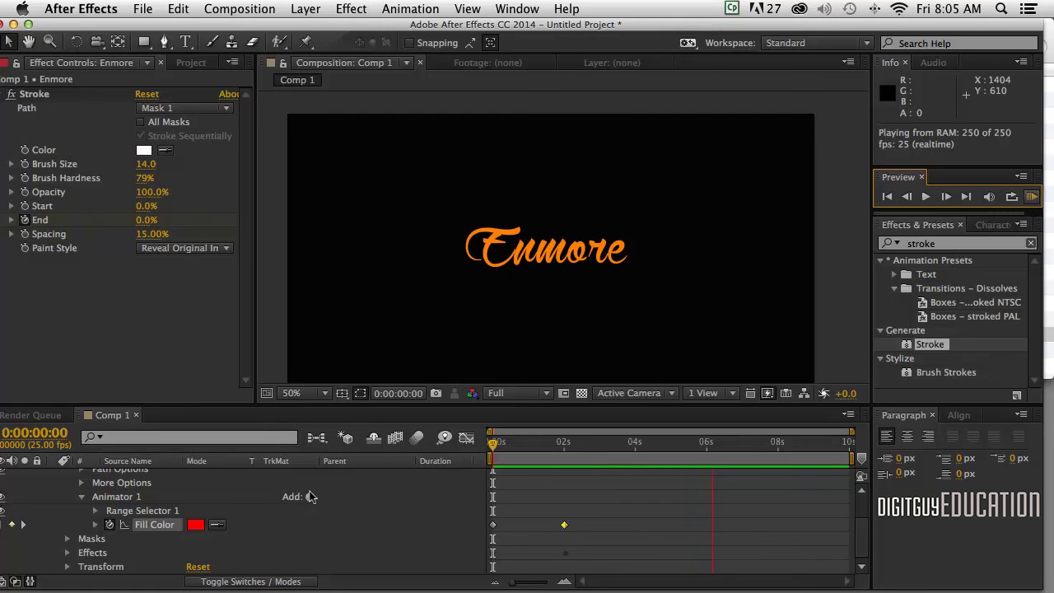
{"action": "key", "text": "space"}
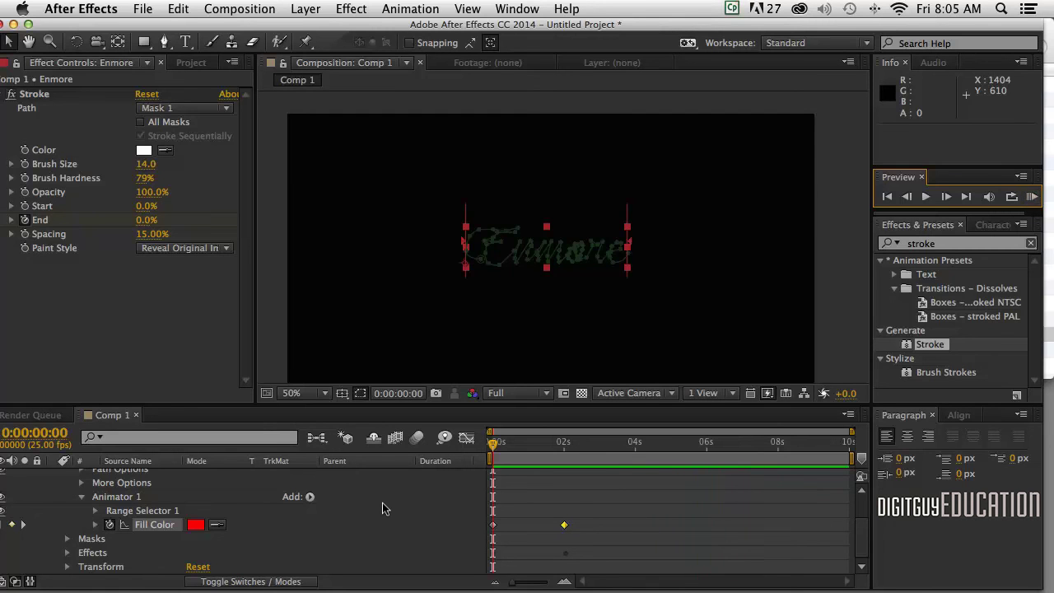
{"action": "key", "text": "space"}
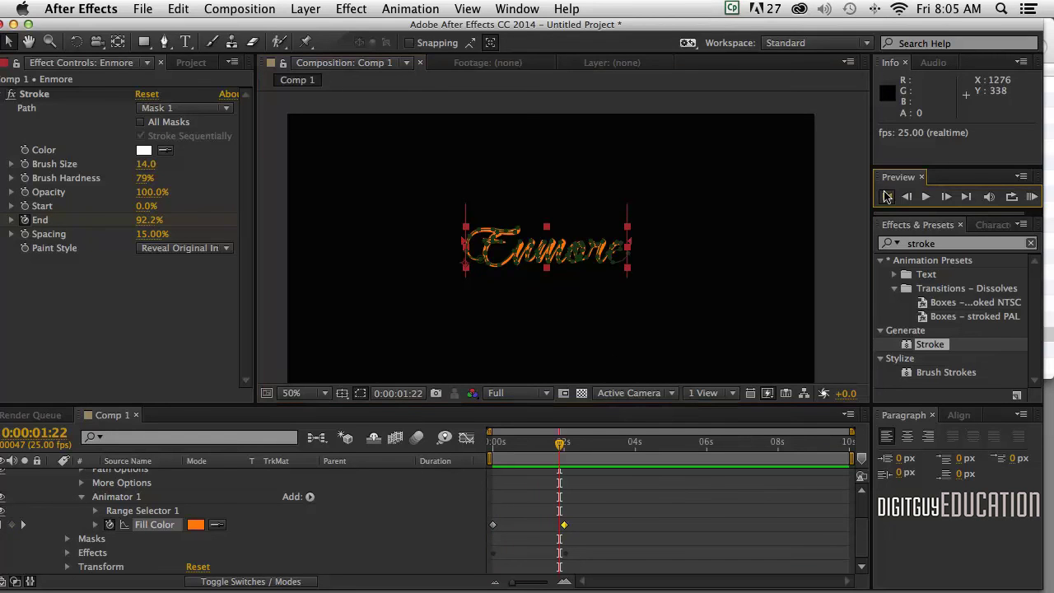
{"action": "left_click", "coordinate": [887, 196]}
{"action": "left_click", "coordinate": [1030, 196]}
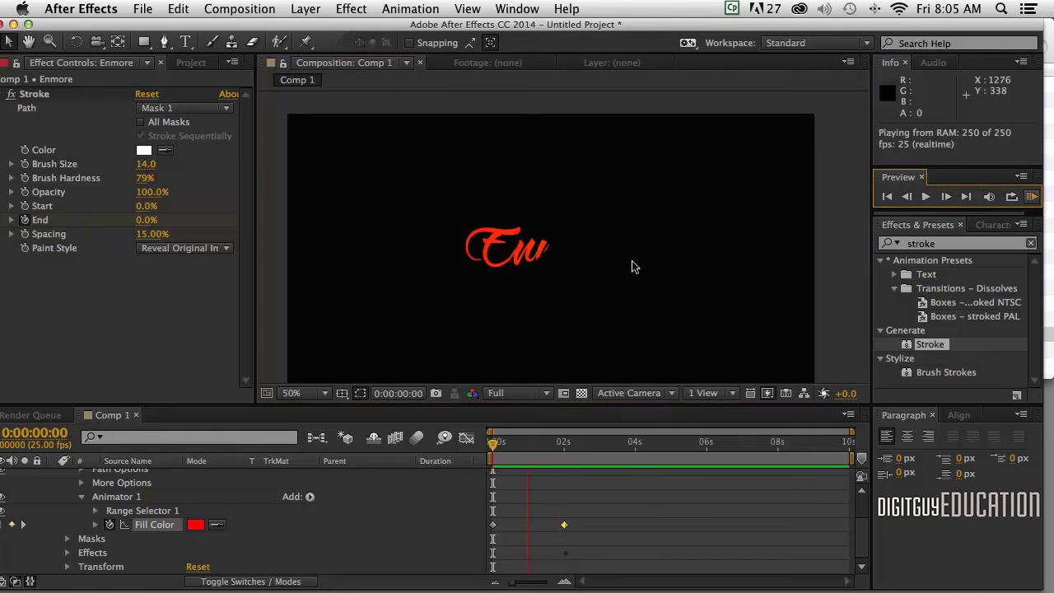